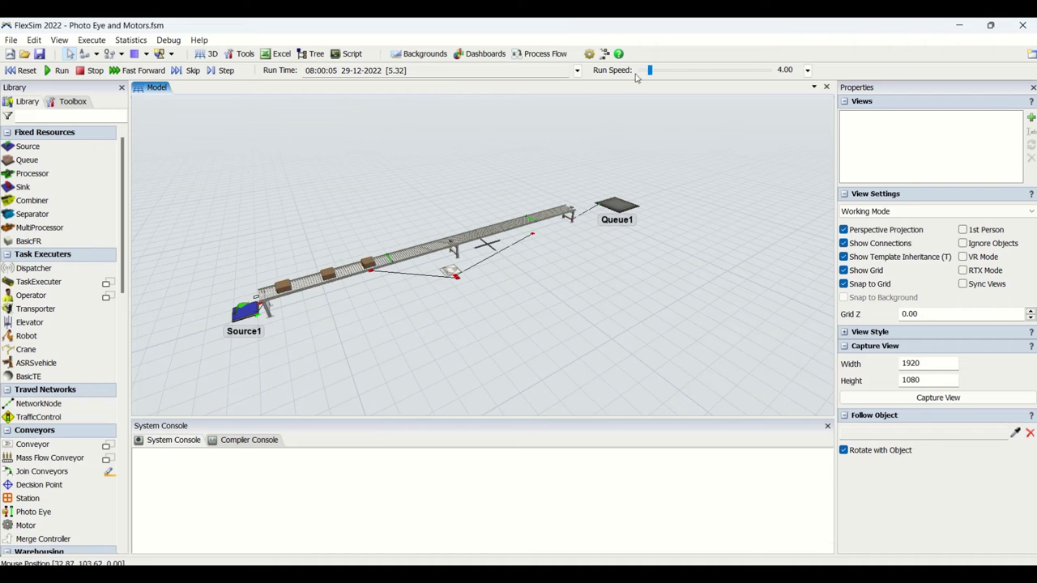
# - Slow the running simulation to a run speed of 0.84 and bring the whole conveyor line into view
pyautogui.moveTo(650, 70); pyautogui.dragTo(647, 74)
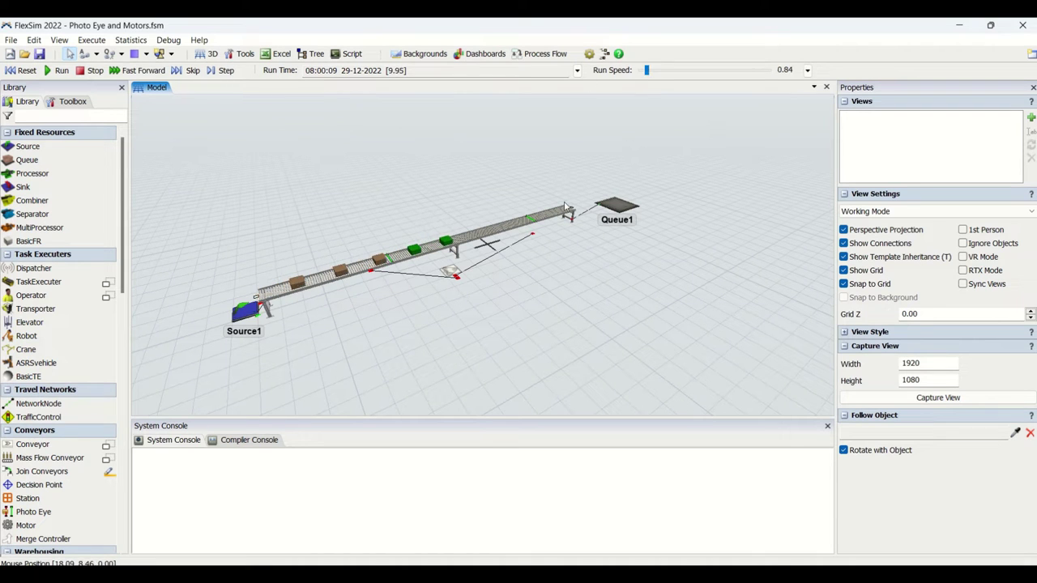
pyautogui.moveTo(506, 313); pyautogui.dragTo(528, 360)
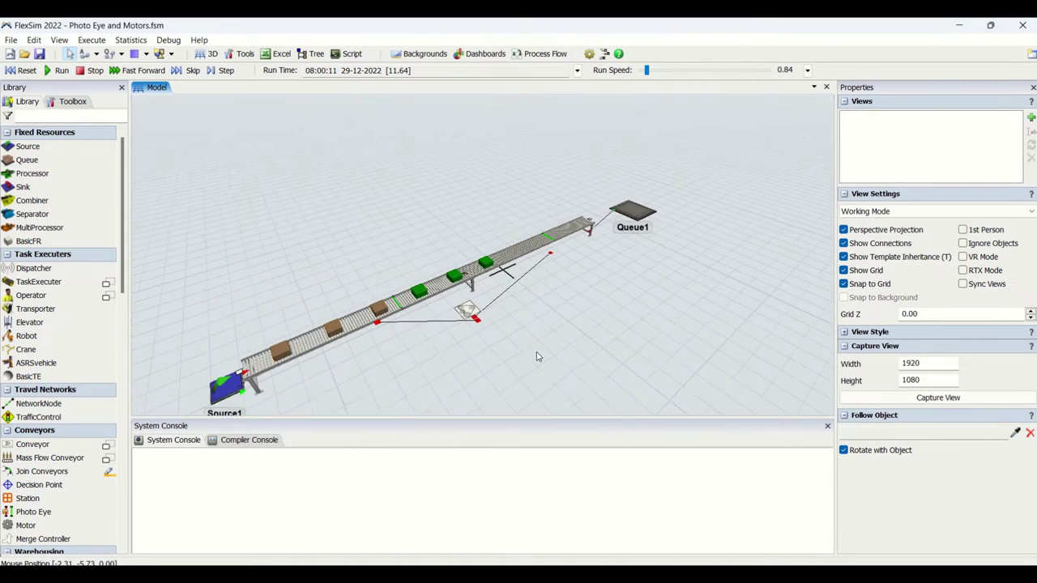
pyautogui.rightClick(535, 354)
pyautogui.click(437, 400)
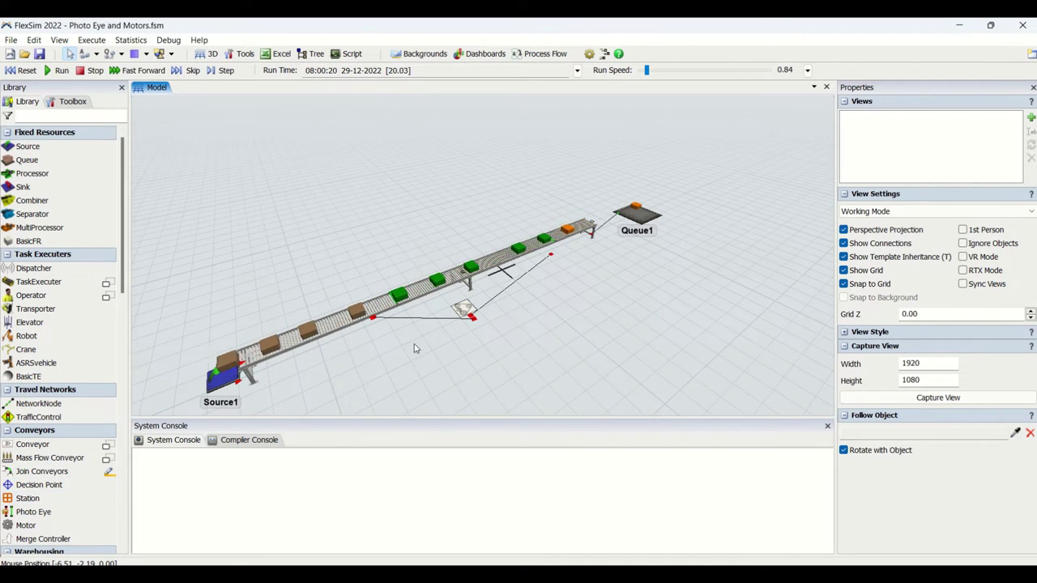
# - Examine how the boxes travel from the source past the two photo eyes on the conveyor line to the queue
pyautogui.moveTo(414, 348); pyautogui.dragTo(455, 337)
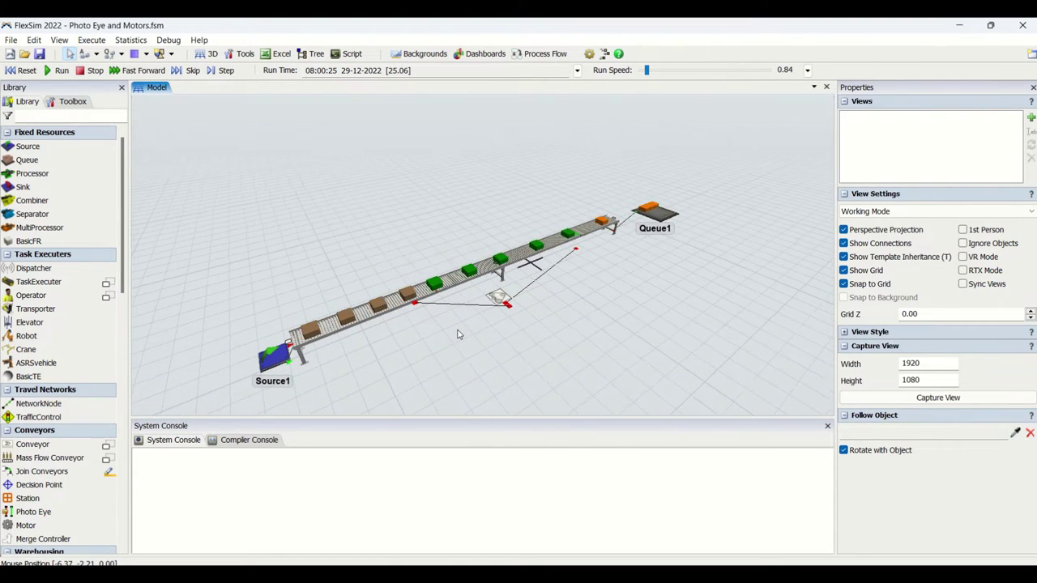
pyautogui.rightClick(458, 331)
pyautogui.click(458, 320)
pyautogui.scroll(2, 470, 328)
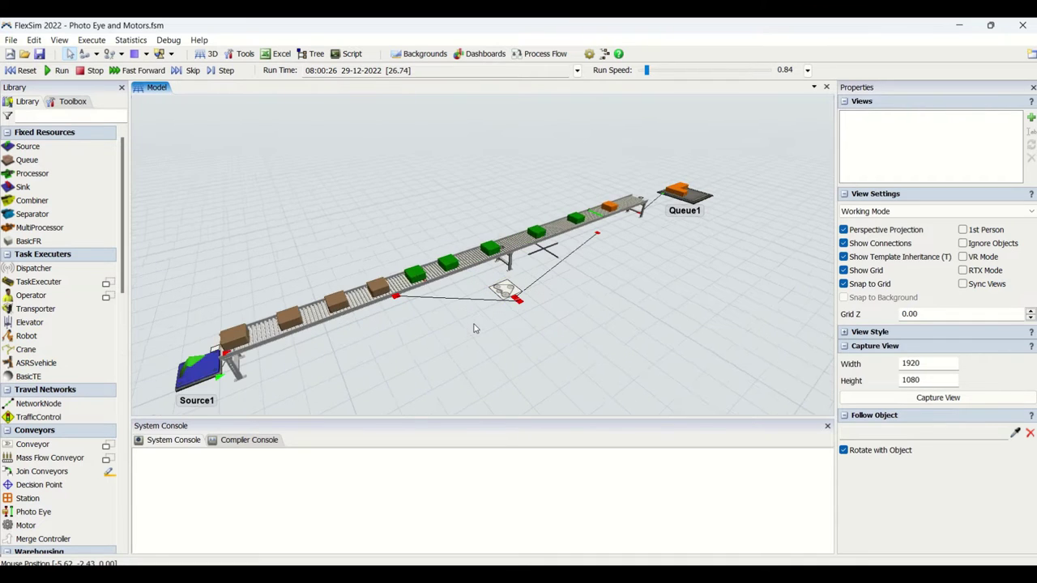
pyautogui.moveTo(474, 332); pyautogui.dragTo(519, 345)
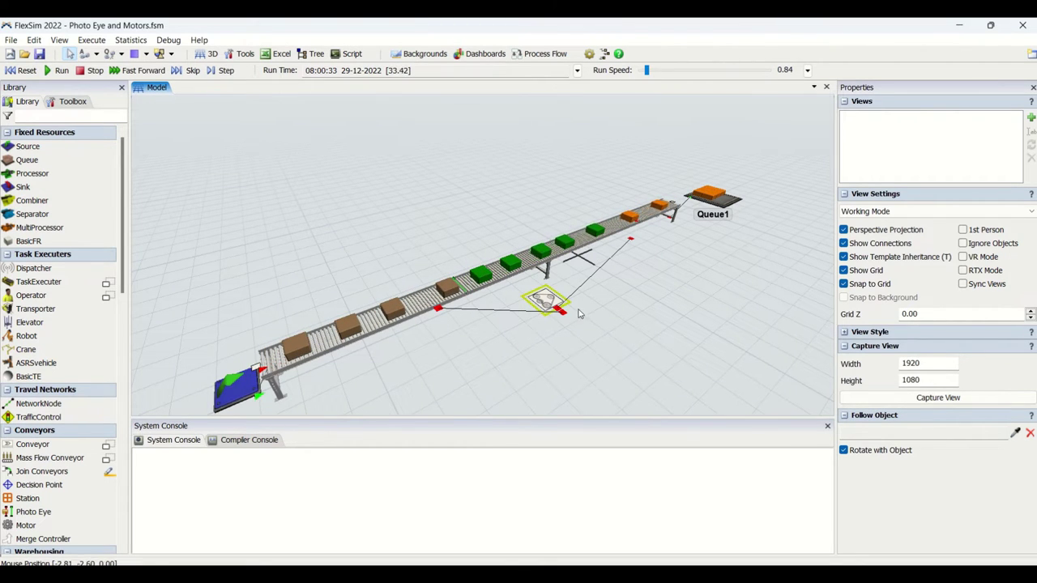
pyautogui.click(545, 302)
pyautogui.click(446, 367)
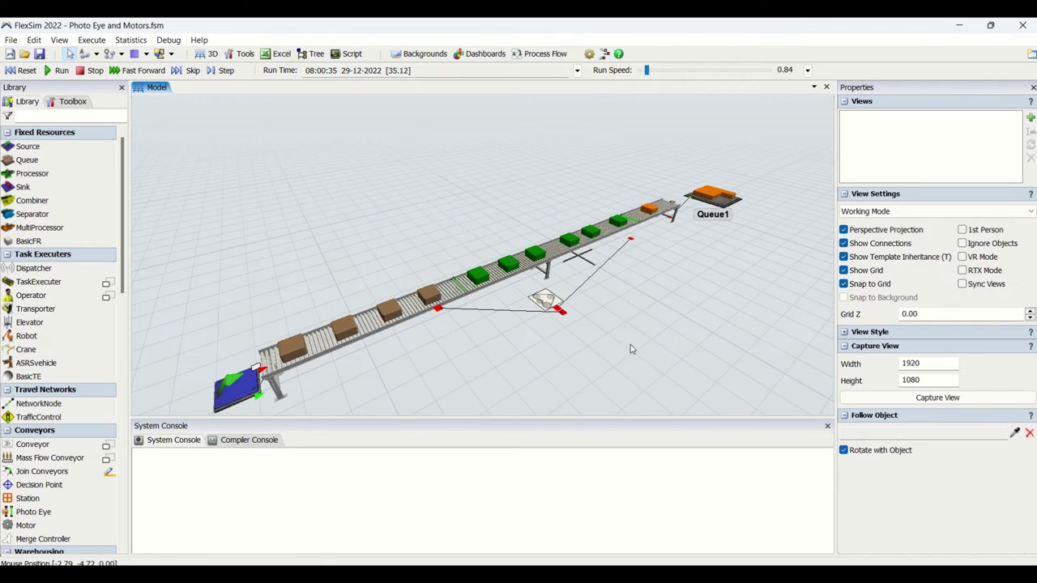
pyautogui.moveTo(668, 297); pyautogui.dragTo(661, 299, button='right')
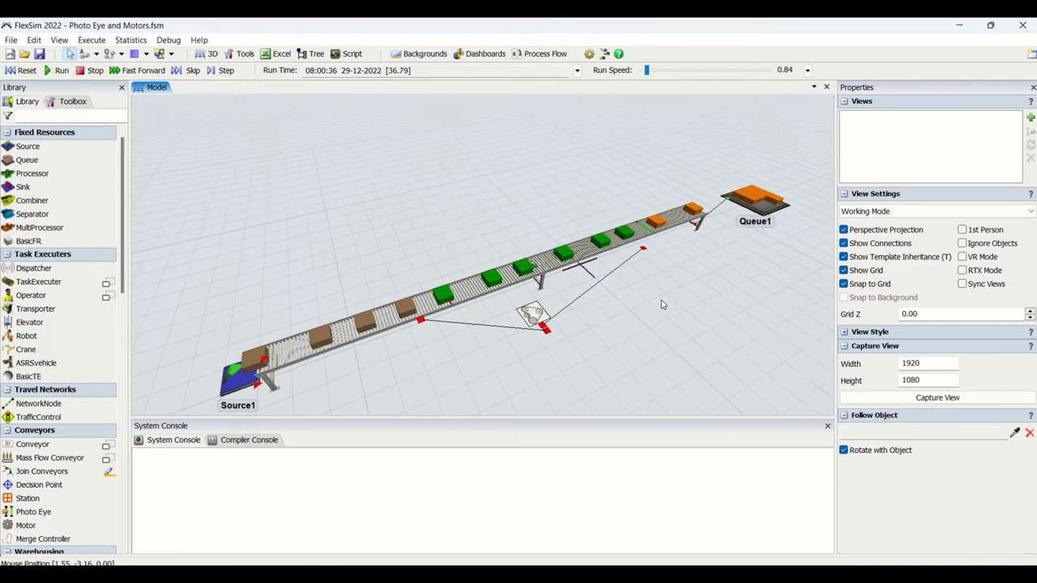
pyautogui.moveTo(500, 237); pyautogui.dragTo(464, 224)
pyautogui.moveTo(438, 366); pyautogui.dragTo(443, 320, button='right')
pyautogui.click(442, 320)
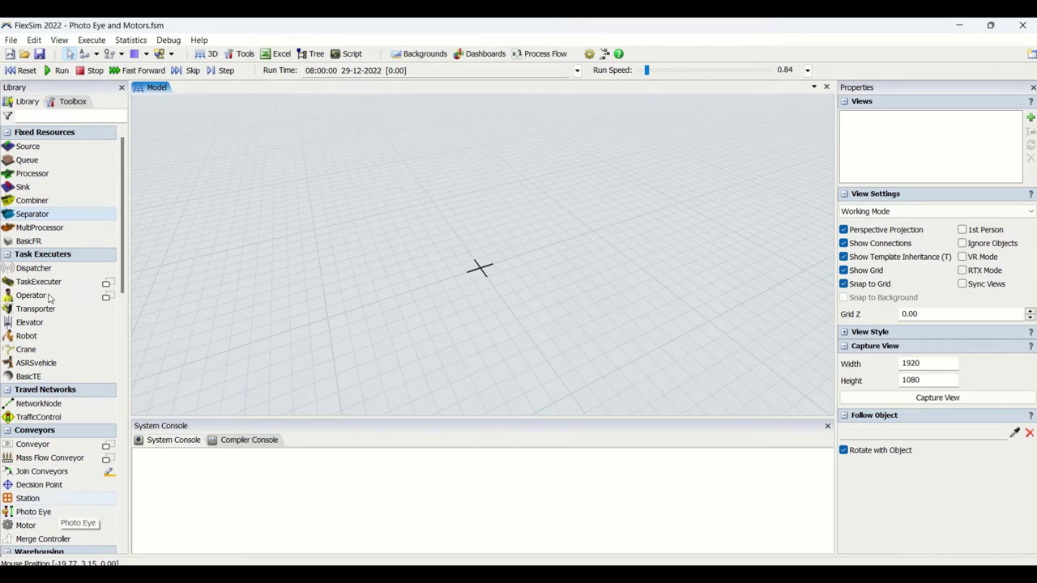
# - Build a line from a source and two 10 m straight conveyors, with the second snapped to the end of the first
pyautogui.moveTo(315, 279); pyautogui.dragTo(357, 268)
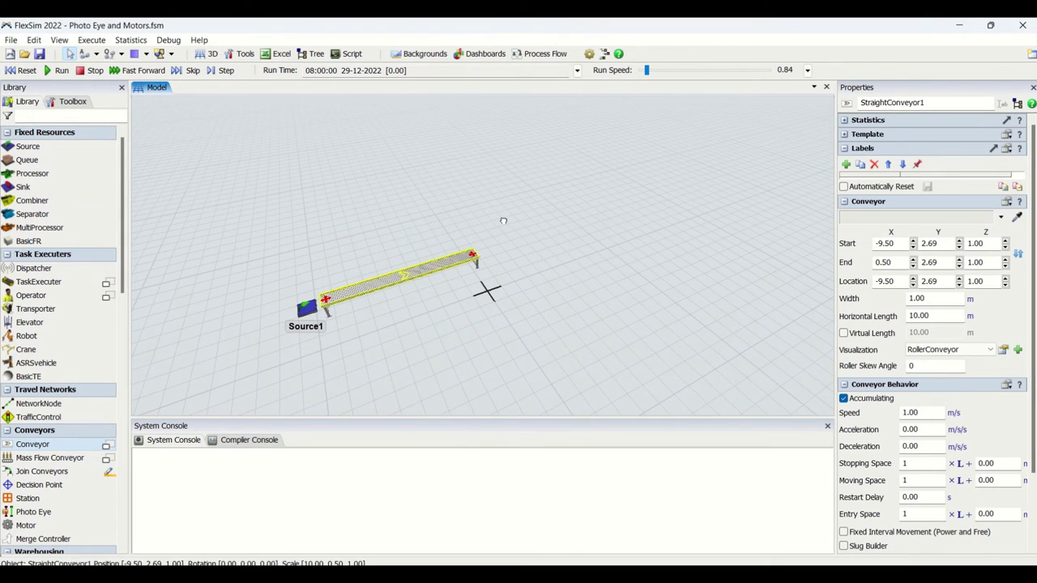
pyautogui.moveTo(483, 250); pyautogui.dragTo(486, 245)
pyautogui.moveTo(593, 326); pyautogui.dragTo(576, 328, button='right')
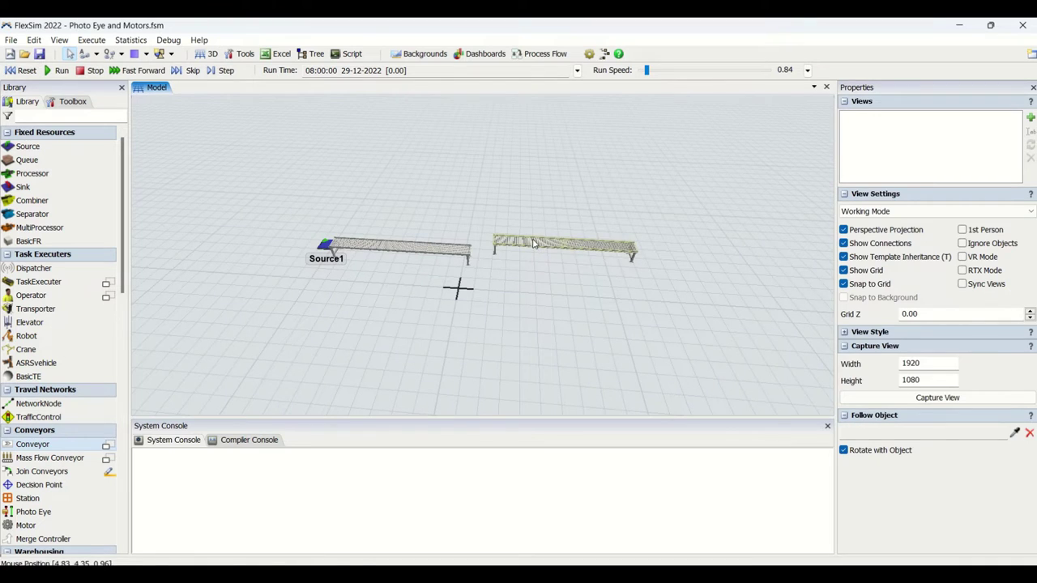
pyautogui.moveTo(533, 241); pyautogui.dragTo(510, 254)
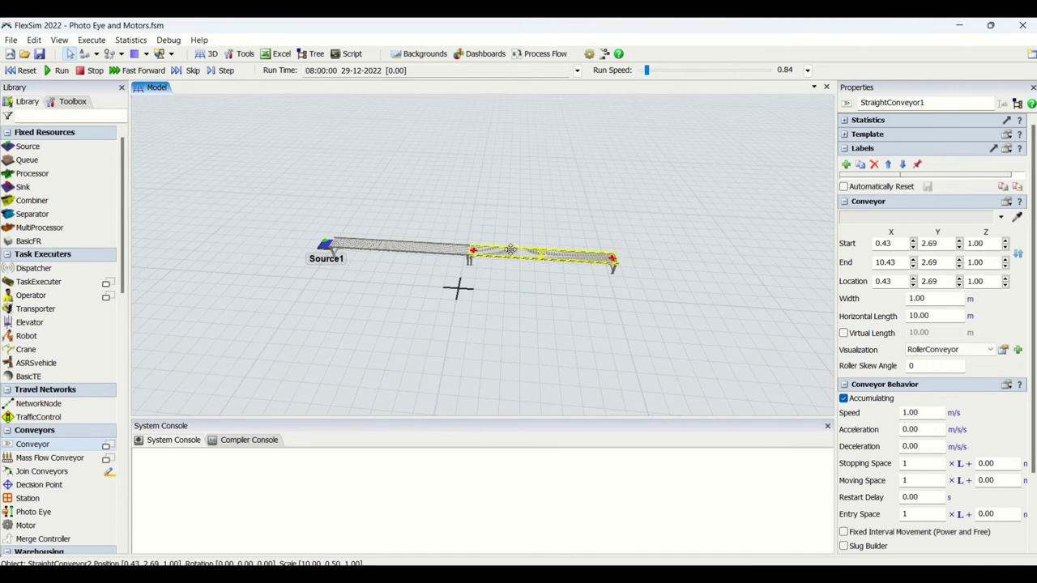
pyautogui.click(500, 321)
# - Connect the source to the first conveyor and the second conveyor to a queue beyond its end
pyautogui.press('a')
pyautogui.click(326, 246)
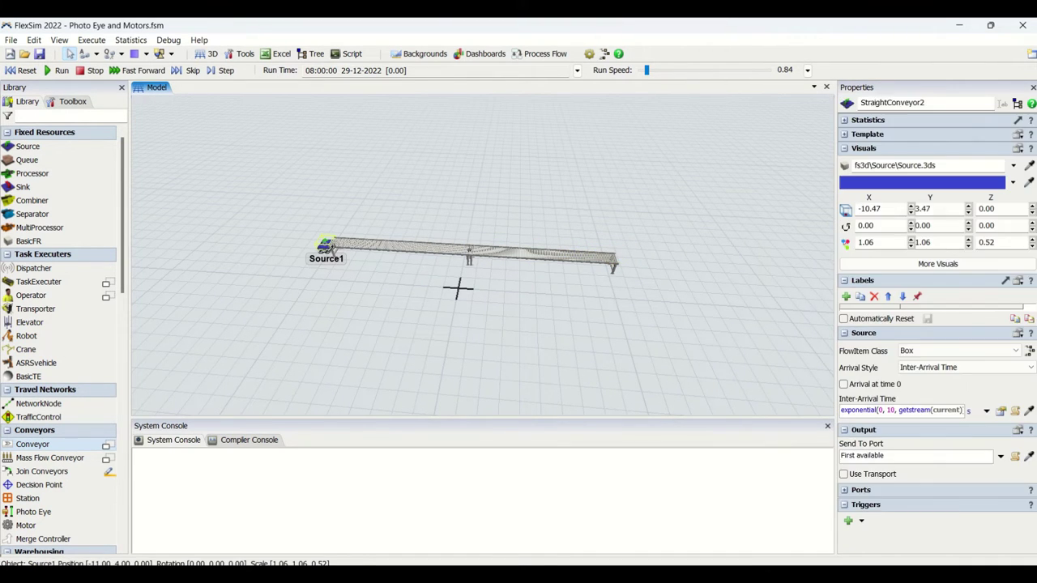
pyautogui.click(346, 246)
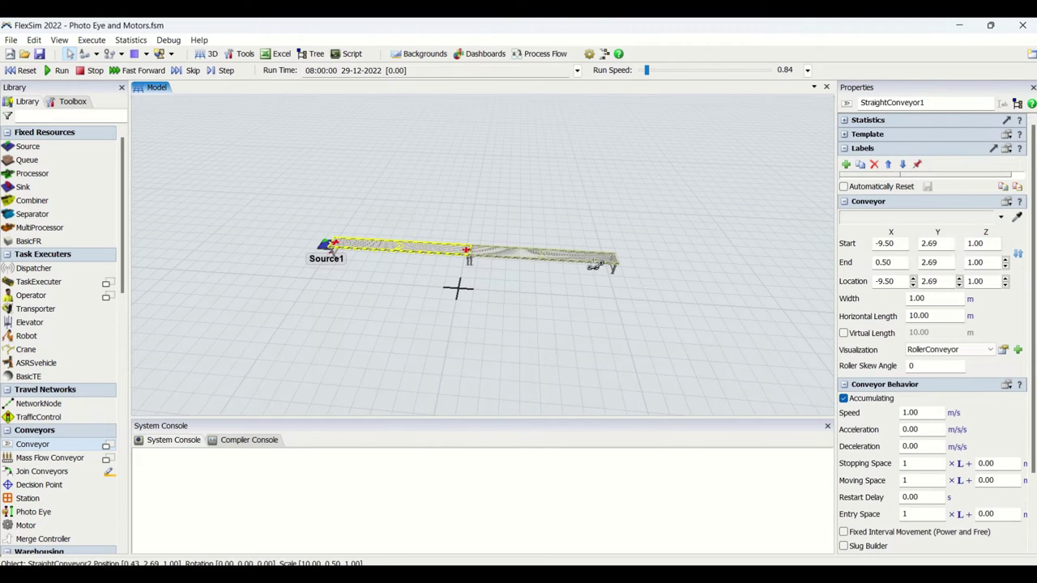
pyautogui.click(595, 260)
pyautogui.click(654, 262)
pyautogui.click(671, 295)
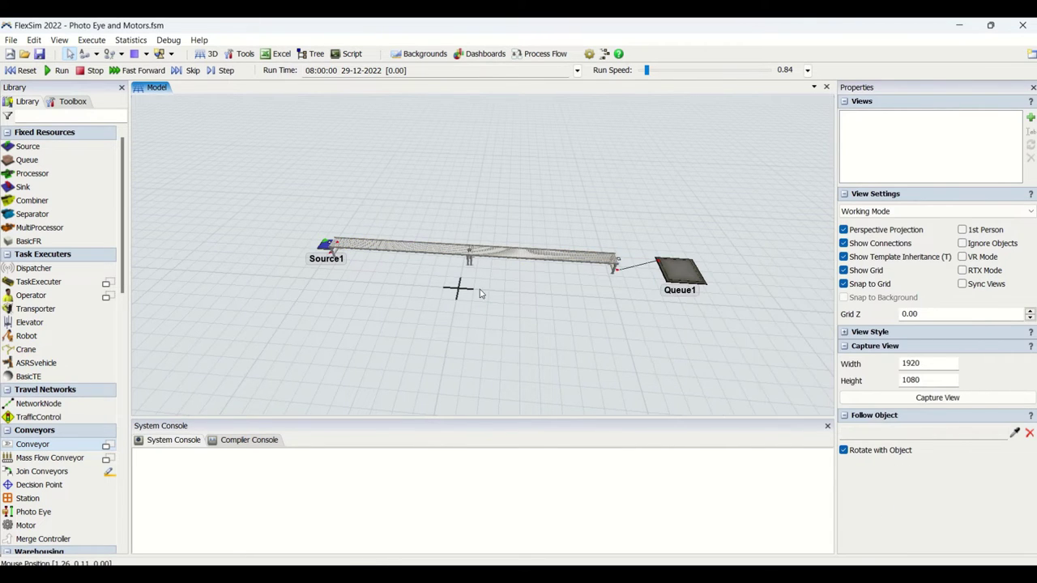
# - Set the source to release a box at time 0 with an inter-arrival time of 2 seconds
pyautogui.moveTo(476, 298); pyautogui.dragTo(491, 300, button='right')
pyautogui.click(319, 290)
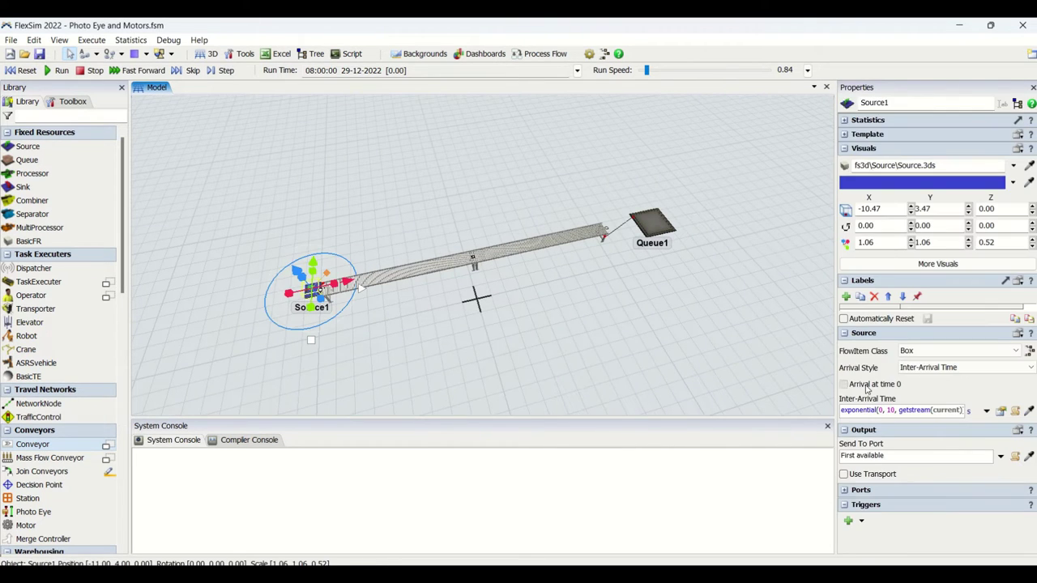
pyautogui.click(844, 384)
pyautogui.click(863, 411)
pyautogui.hotkey('ctrl', 'a')
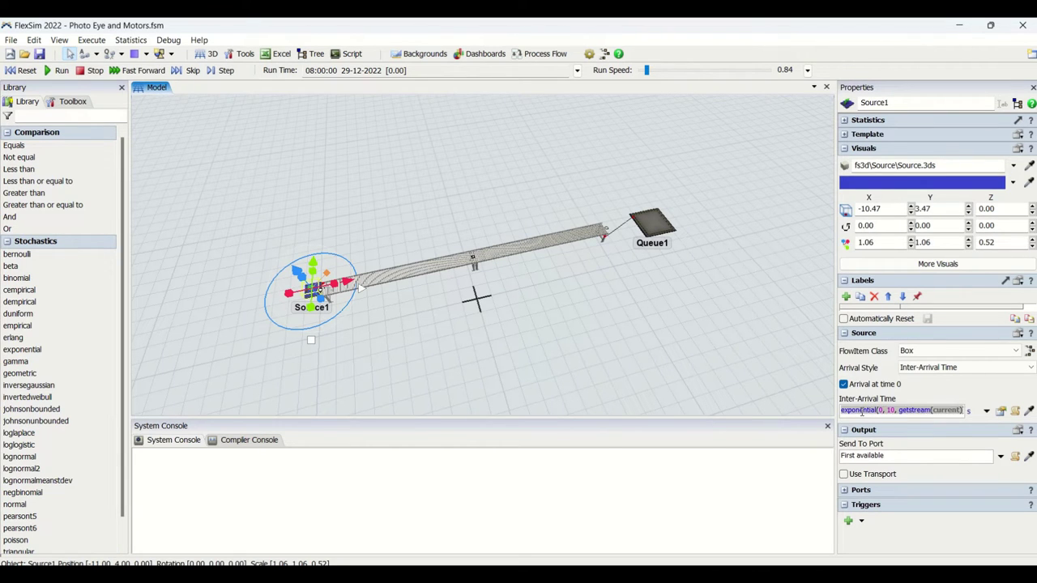
pyautogui.write('2')
pyautogui.click(494, 390)
# - Place one photo eye about 6.2 m along the second conveyor and another on the first conveyor
pyautogui.scroll(4, 455, 339)
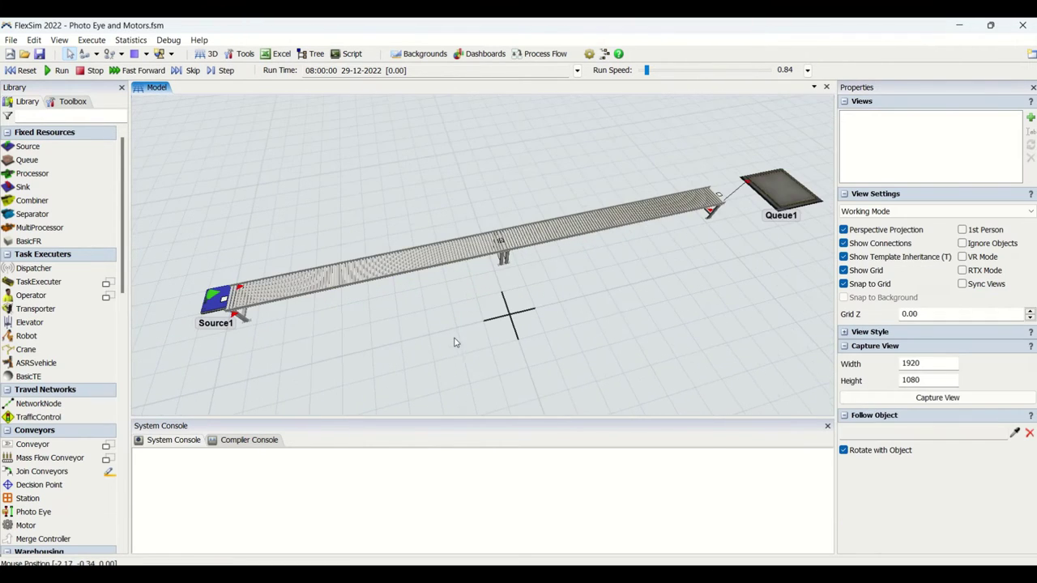
pyautogui.moveTo(455, 339); pyautogui.dragTo(456, 329, button='right')
pyautogui.moveTo(626, 278); pyautogui.dragTo(610, 311)
pyautogui.scroll(2, 609, 328)
pyautogui.rightClick(608, 340)
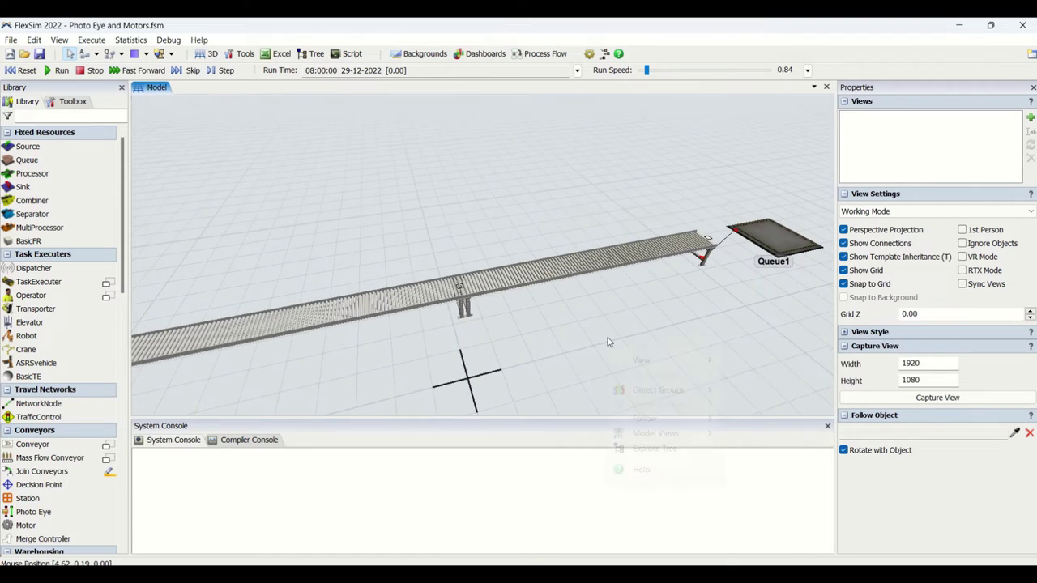
pyautogui.click(49, 512)
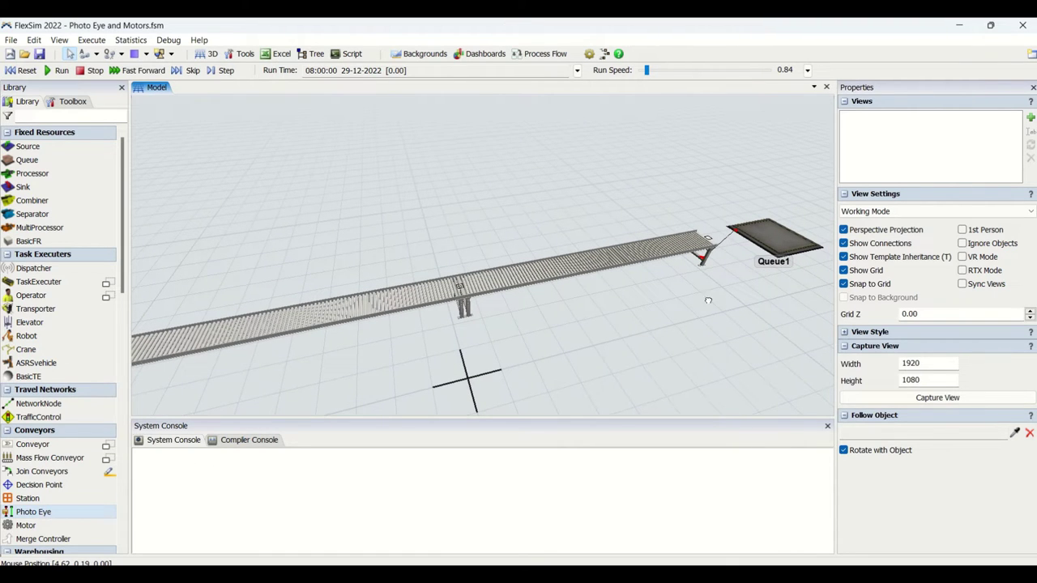
pyautogui.click(622, 253)
pyautogui.moveTo(57, 512); pyautogui.dragTo(343, 307)
# - Examine the photo eye on the second conveyor up close together with its position and timing properties
pyautogui.moveTo(686, 348)
pyautogui.mouseDown(button='right')
pyautogui.moveTo(694, 352)
pyautogui.moveTo(680, 351)
pyautogui.mouseUp(button='right')
pyautogui.click(630, 276)
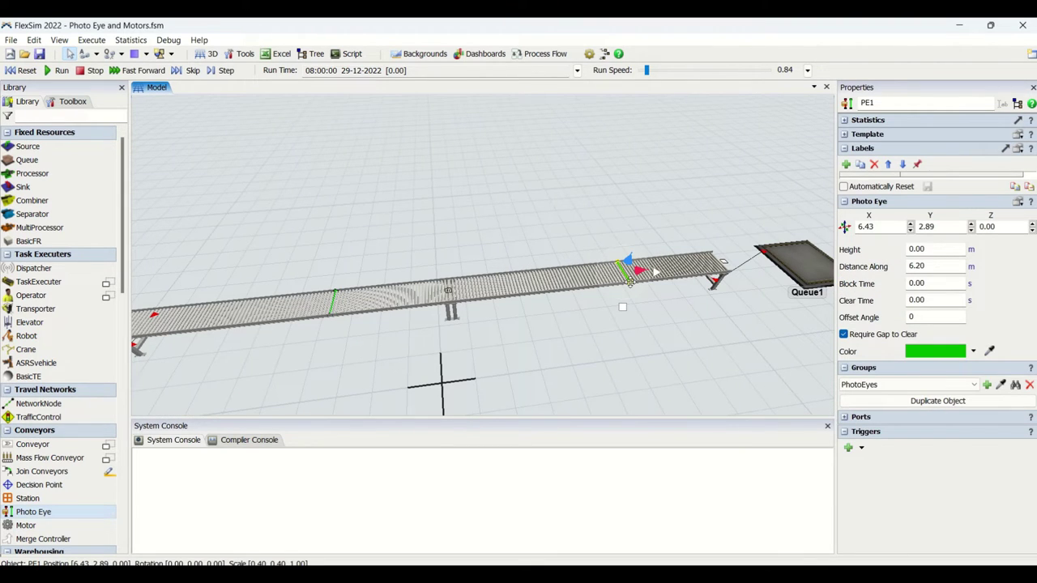
pyautogui.click(687, 299)
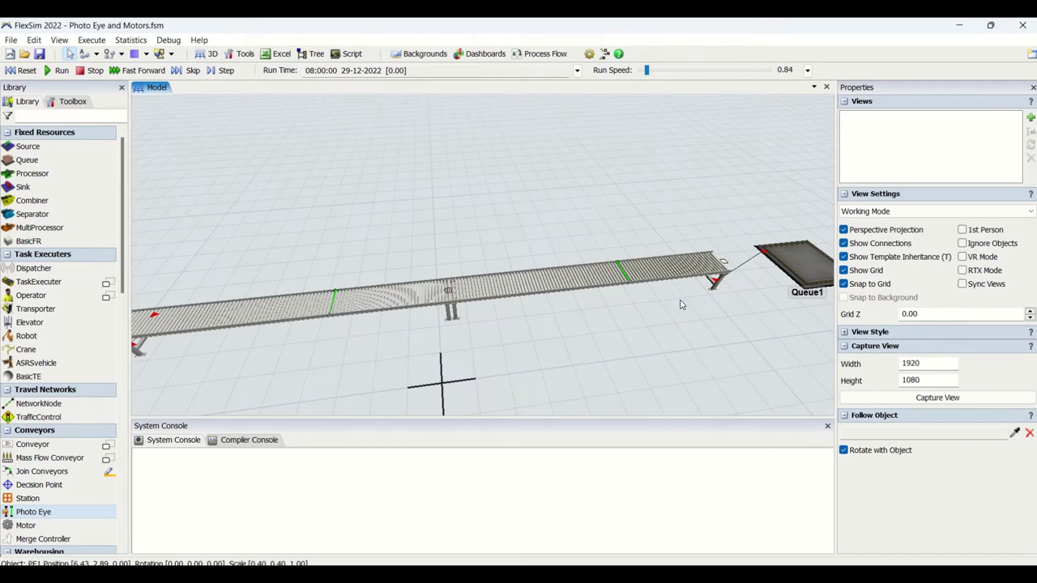
pyautogui.scroll(3, 634, 275)
pyautogui.moveTo(633, 276); pyautogui.dragTo(658, 374, button='right')
pyautogui.moveTo(682, 273); pyautogui.dragTo(614, 349, button='right')
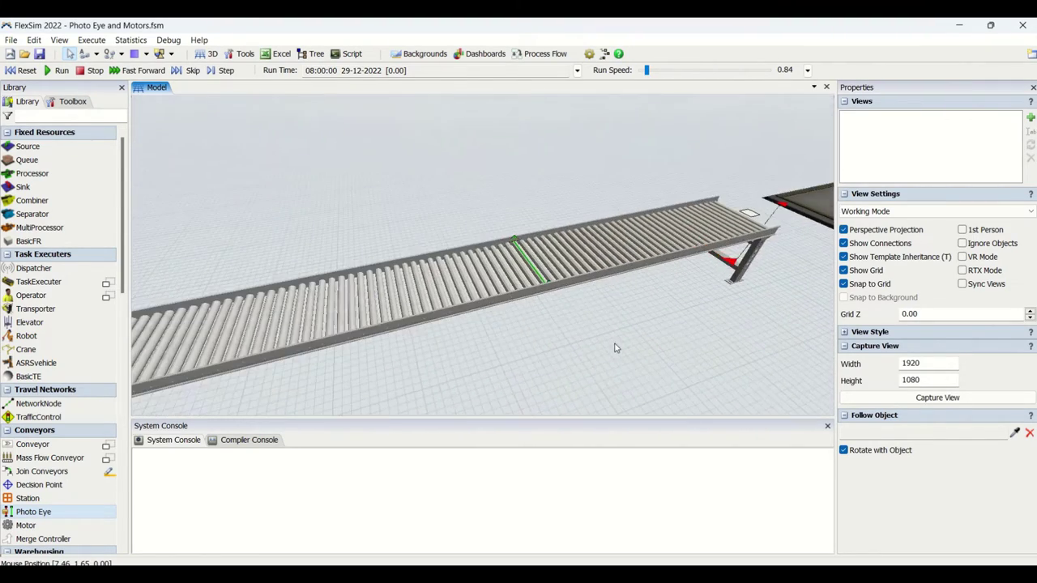
pyautogui.click(531, 260)
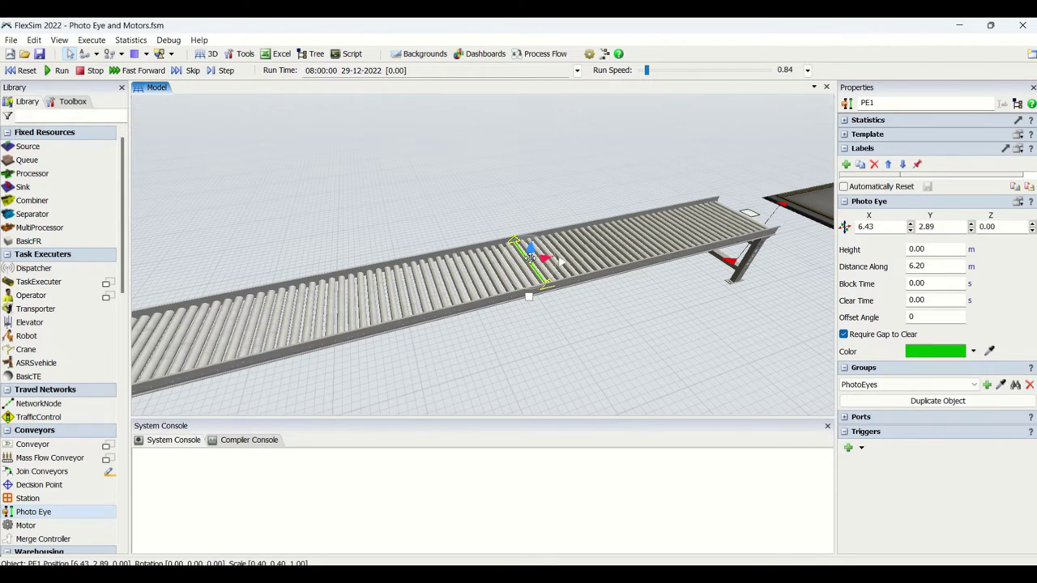
pyautogui.click(592, 309)
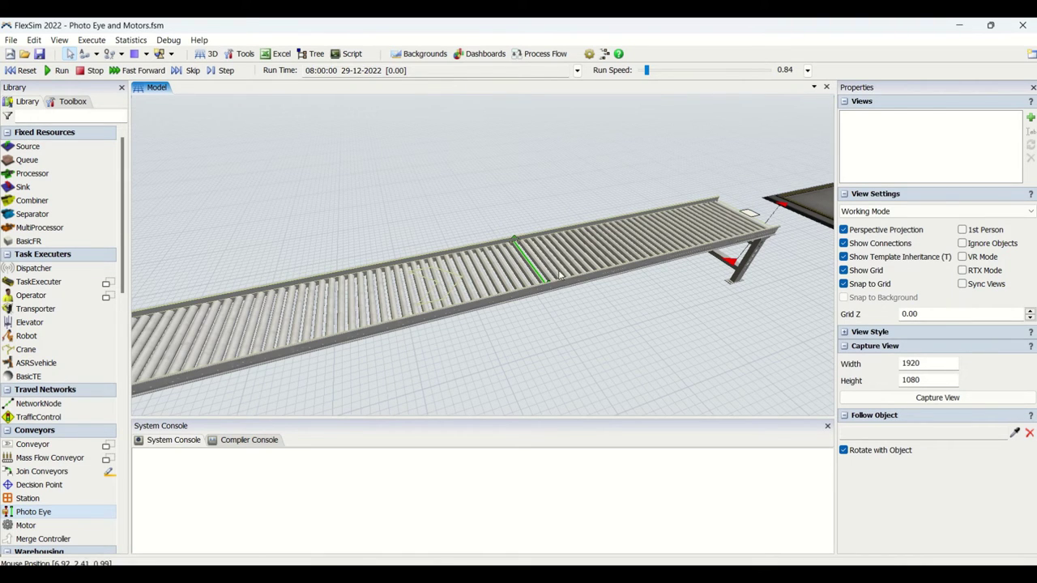
pyautogui.moveTo(574, 307); pyautogui.dragTo(597, 340)
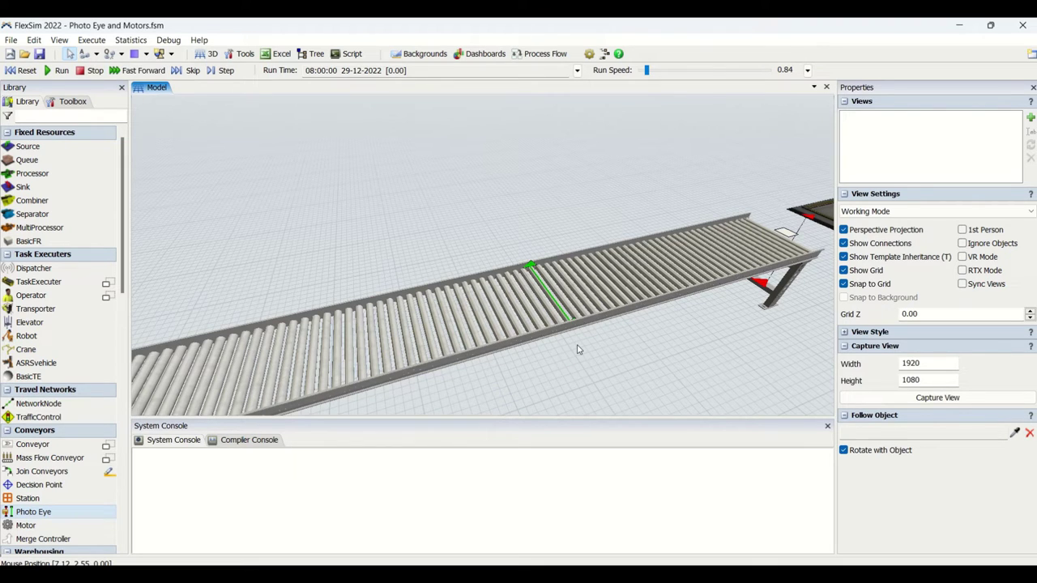
# - Review the available trigger events, clear time and offset angle of the second conveyor's photo eye
pyautogui.click(559, 312)
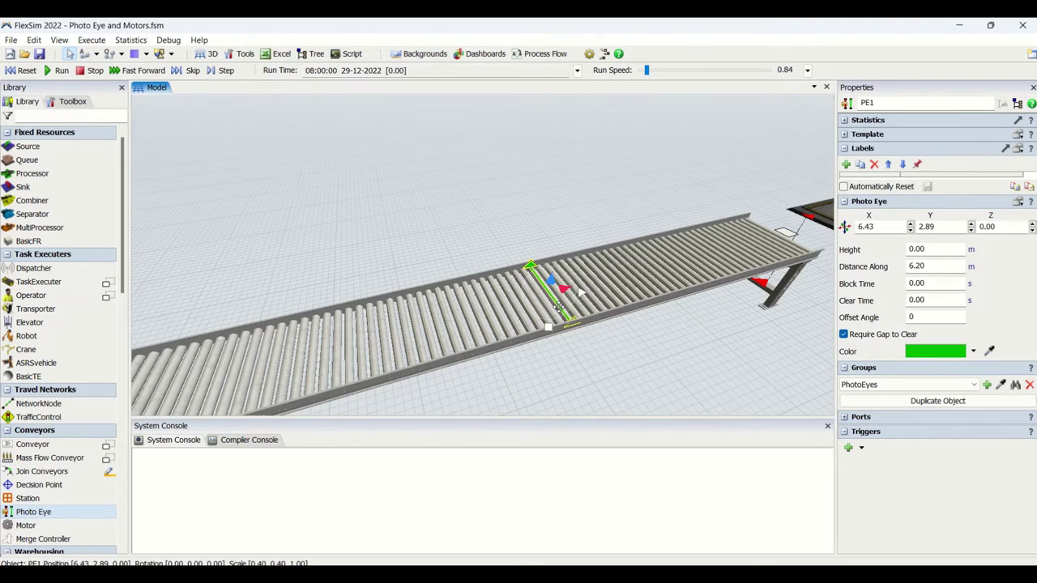
pyautogui.click(848, 447)
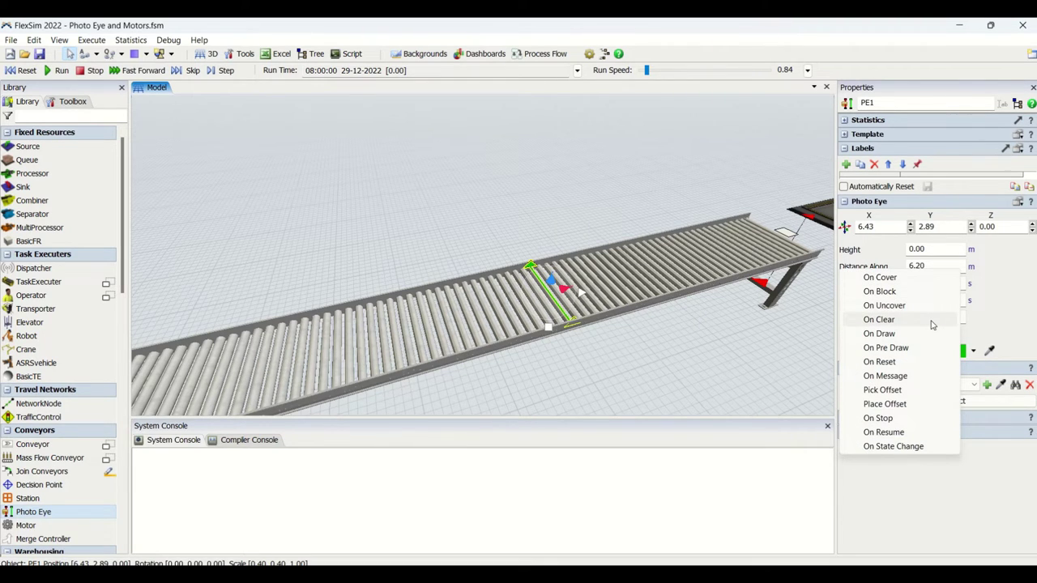
pyautogui.click(582, 339)
pyautogui.click(554, 302)
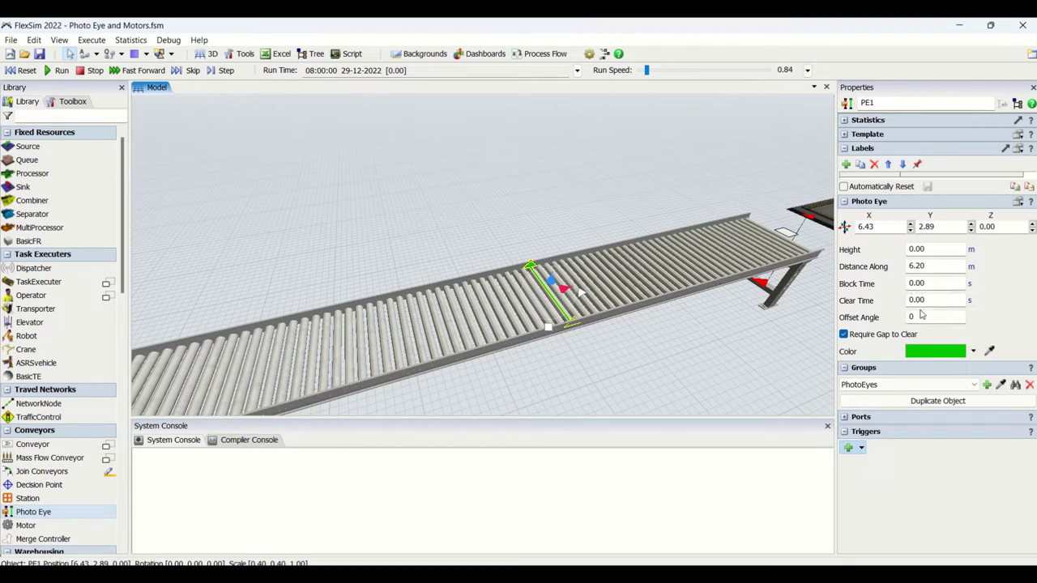
pyautogui.moveTo(933, 300); pyautogui.dragTo(904, 300)
pyautogui.click(931, 317)
# - Inspect the photo eye's beam across the rollers from close up and from above
pyautogui.moveTo(589, 356); pyautogui.dragTo(627, 357, button='right')
pyautogui.scroll(5, 653, 248)
pyautogui.moveTo(385, 238); pyautogui.dragTo(382, 290)
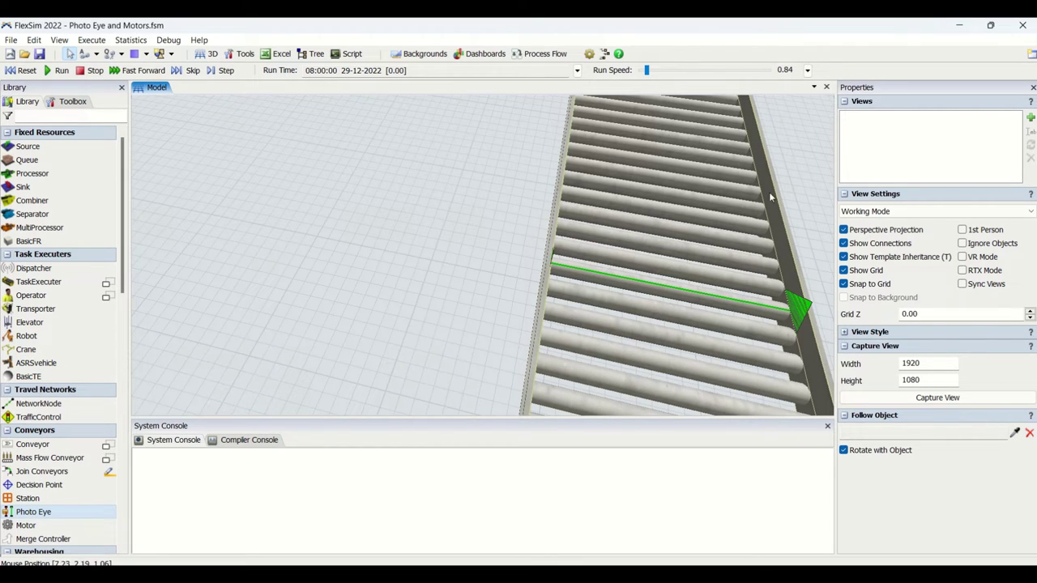
pyautogui.moveTo(494, 278); pyautogui.dragTo(369, 231)
pyautogui.scroll(-4, 632, 249)
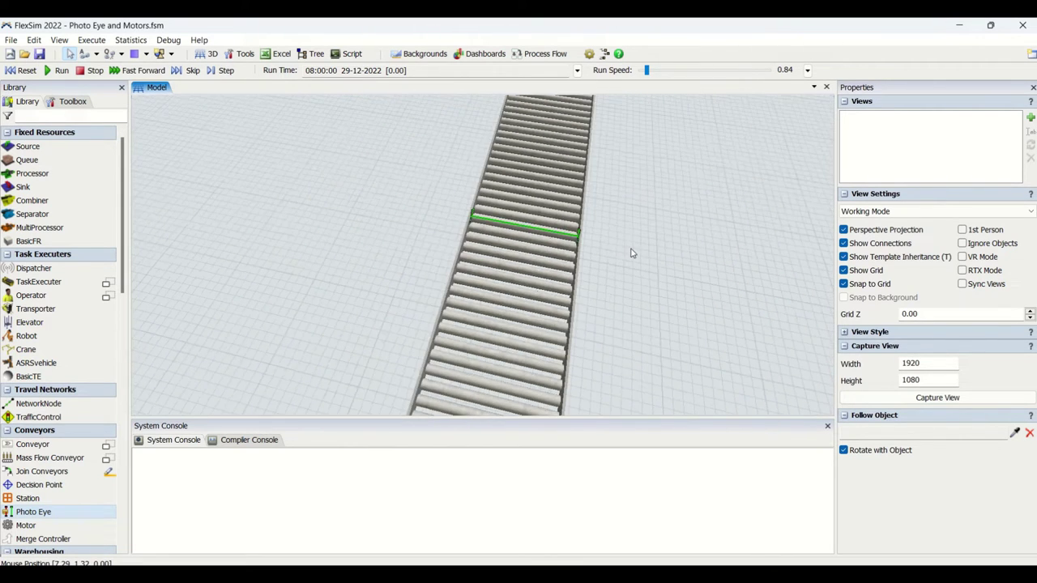
pyautogui.moveTo(661, 280); pyautogui.dragTo(612, 279, button='right')
# - Check the port connections of the second conveyor's photo eye and return to a wider view of the line
pyautogui.click(484, 265)
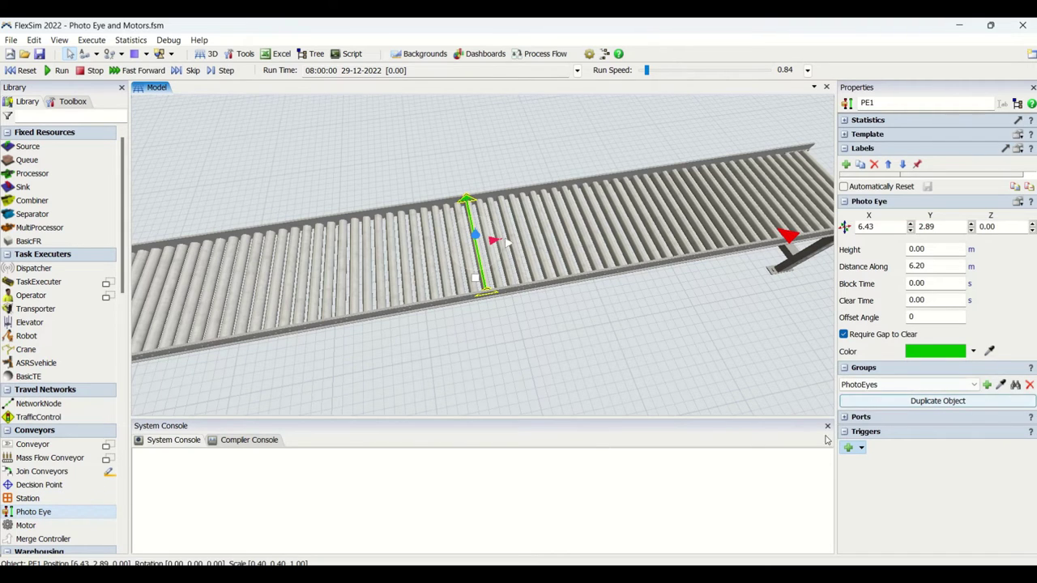
pyautogui.click(860, 416)
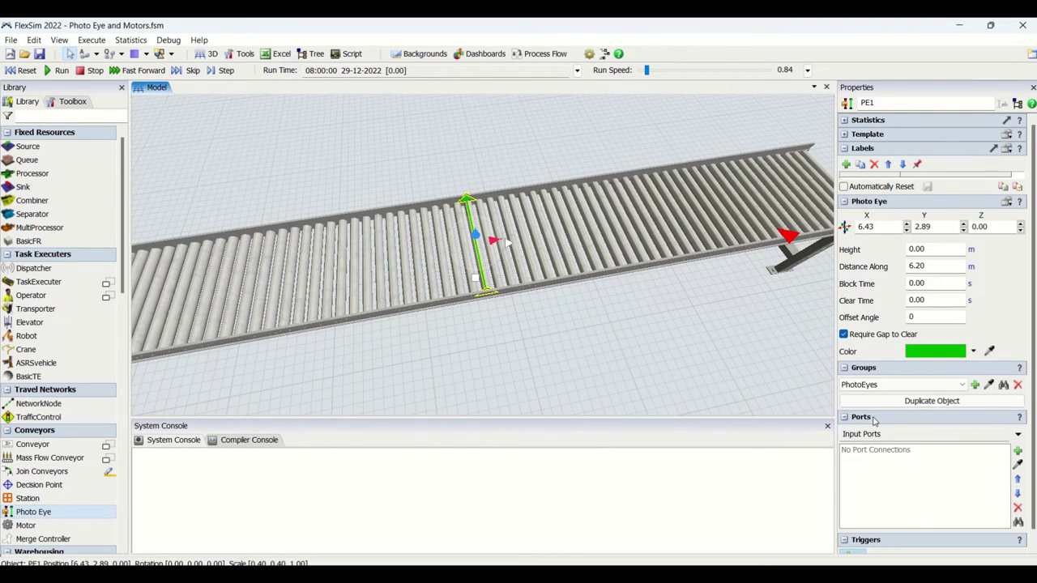
pyautogui.click(1024, 437)
pyautogui.click(724, 349)
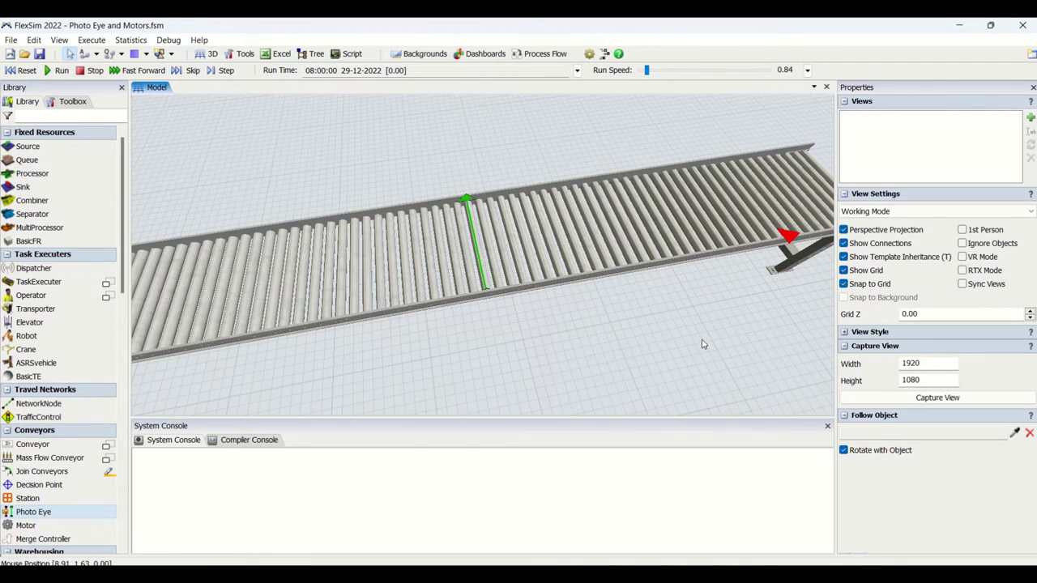
pyautogui.scroll(-3, 700, 330)
pyautogui.moveTo(699, 365); pyautogui.dragTo(783, 268)
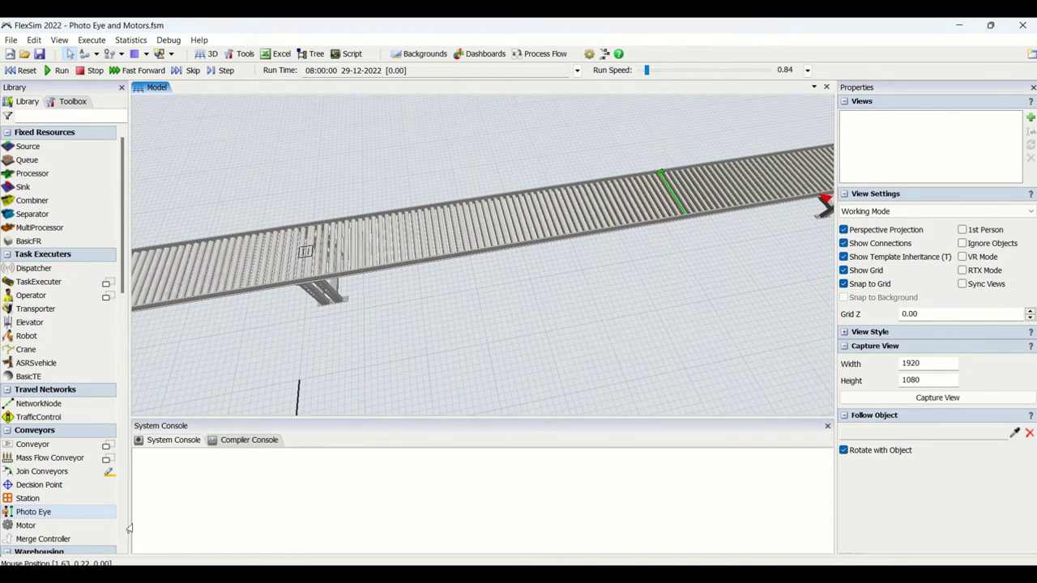
# - Review the available trigger events of the second conveyor's photo eye
pyautogui.click(680, 203)
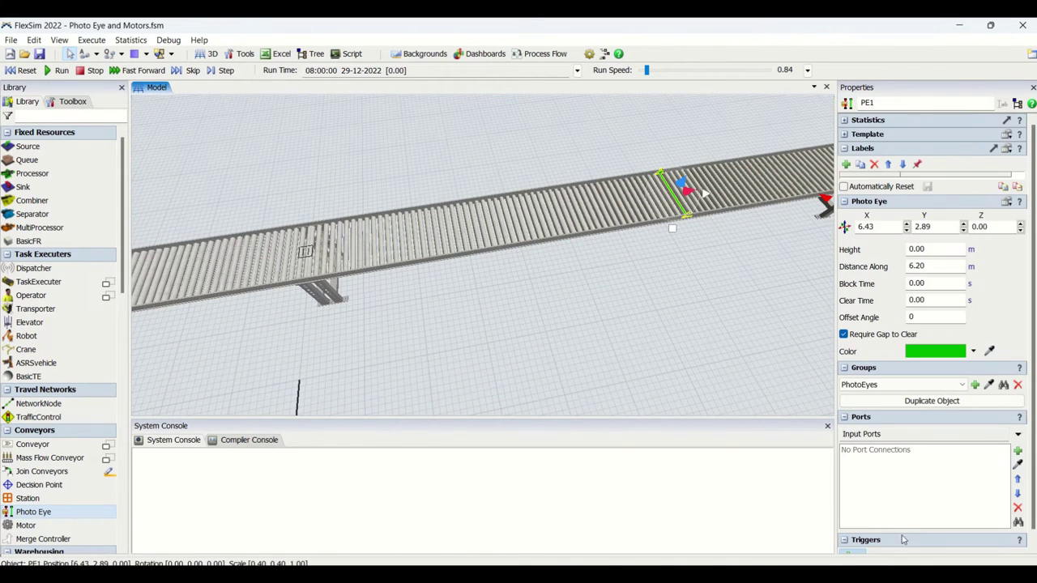
pyautogui.scroll(-1, 929, 534)
pyautogui.click(863, 545)
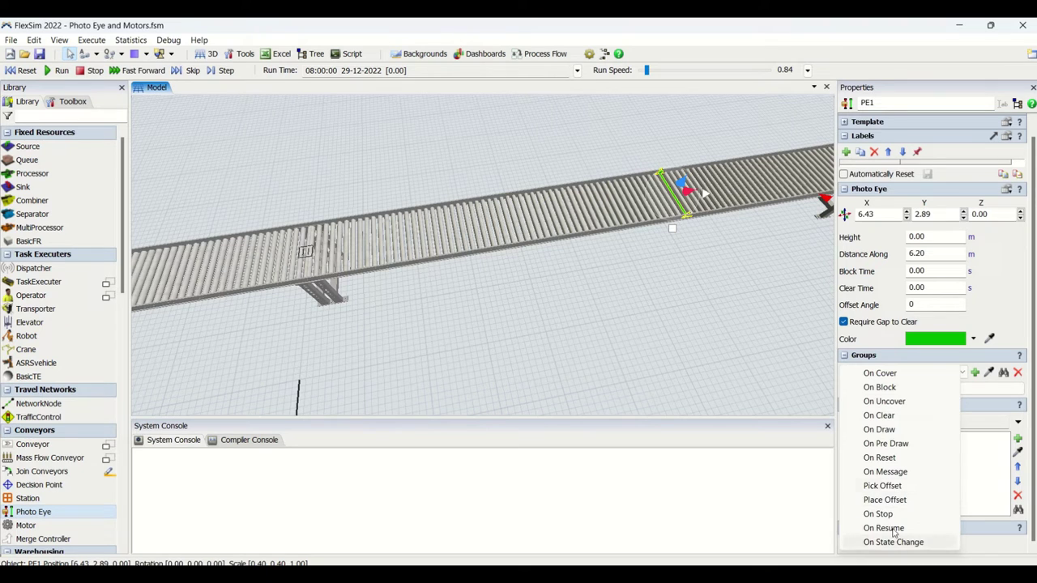
pyautogui.click(726, 323)
# - Place a motor on the floor in front of the joint between the two conveyors, at about X 1.00, Y 1.51
pyautogui.scroll(-4, 726, 323)
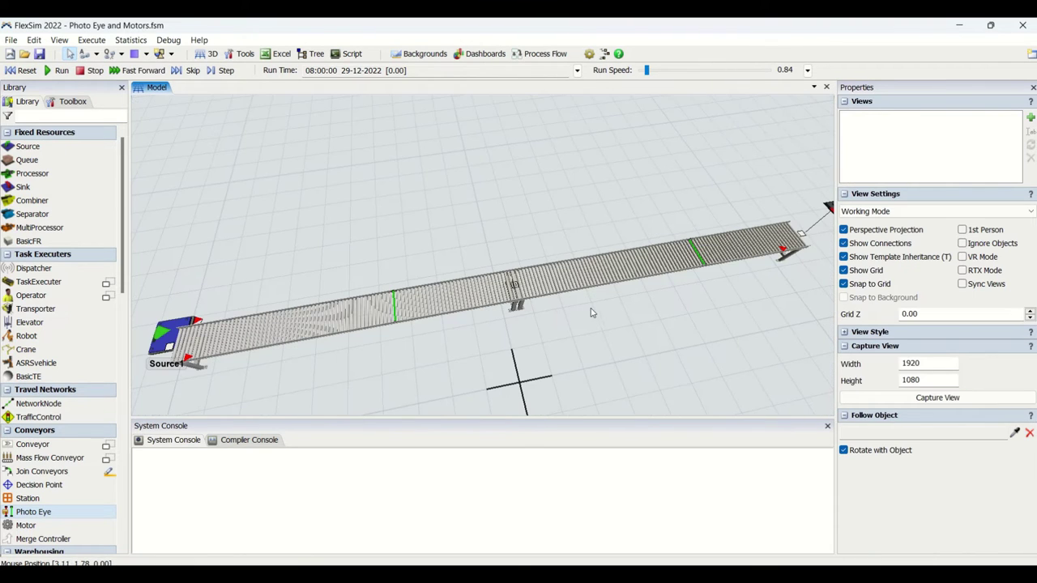
pyautogui.moveTo(673, 346); pyautogui.dragTo(671, 344, button='right')
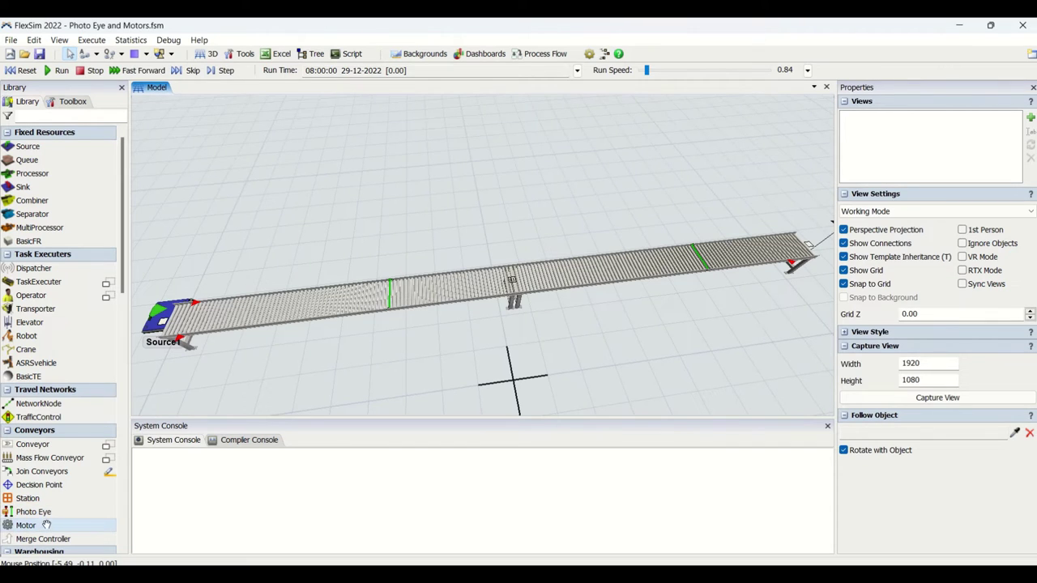
pyautogui.moveTo(530, 331); pyautogui.dragTo(556, 348)
pyautogui.click(642, 346)
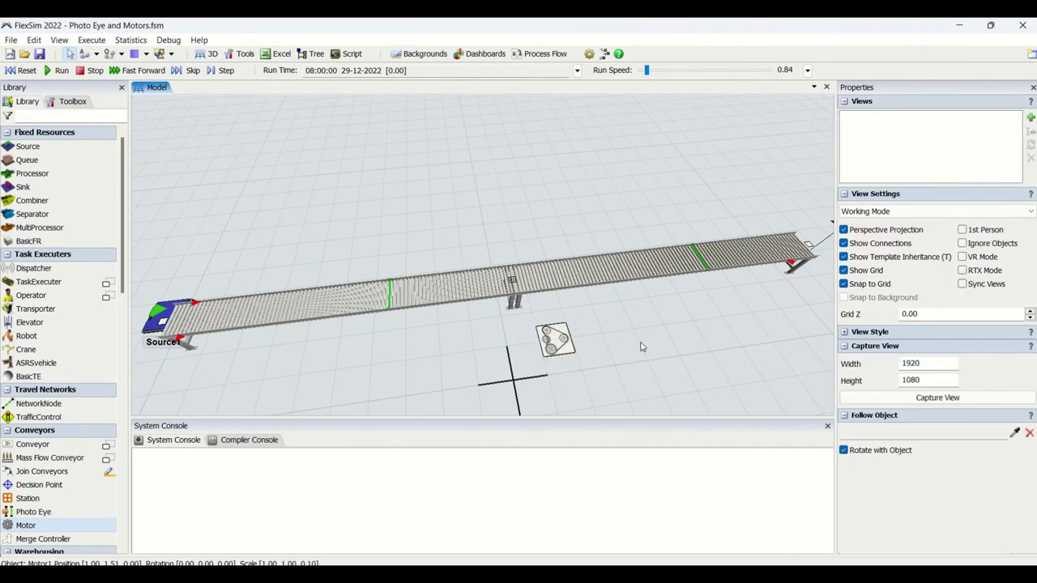
# - Examine the motor's properties, including its power and free dog position syncing, dog gap option and conveyor list
pyautogui.click(565, 344)
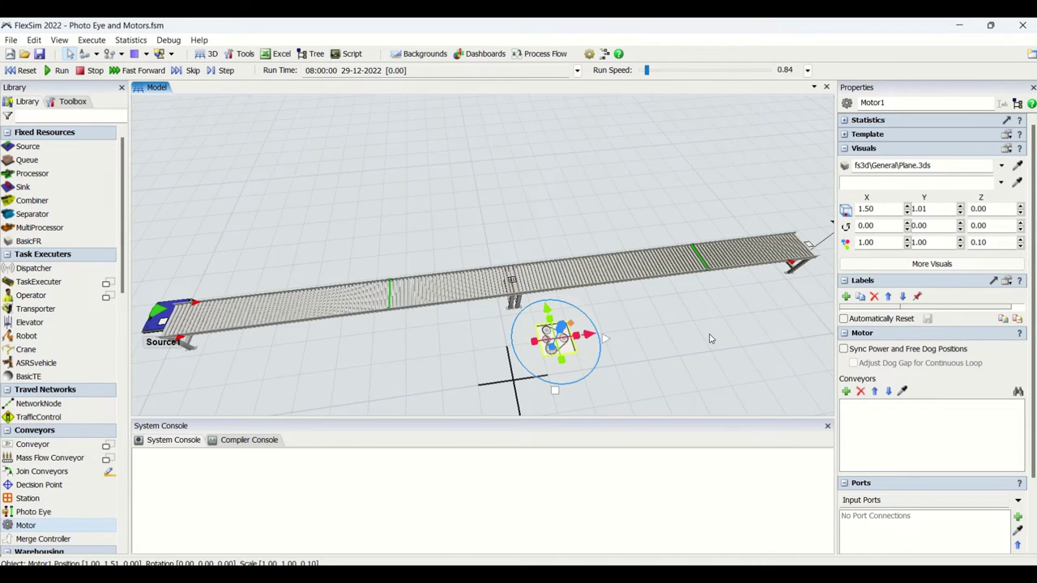
pyautogui.moveTo(708, 341); pyautogui.dragTo(655, 342)
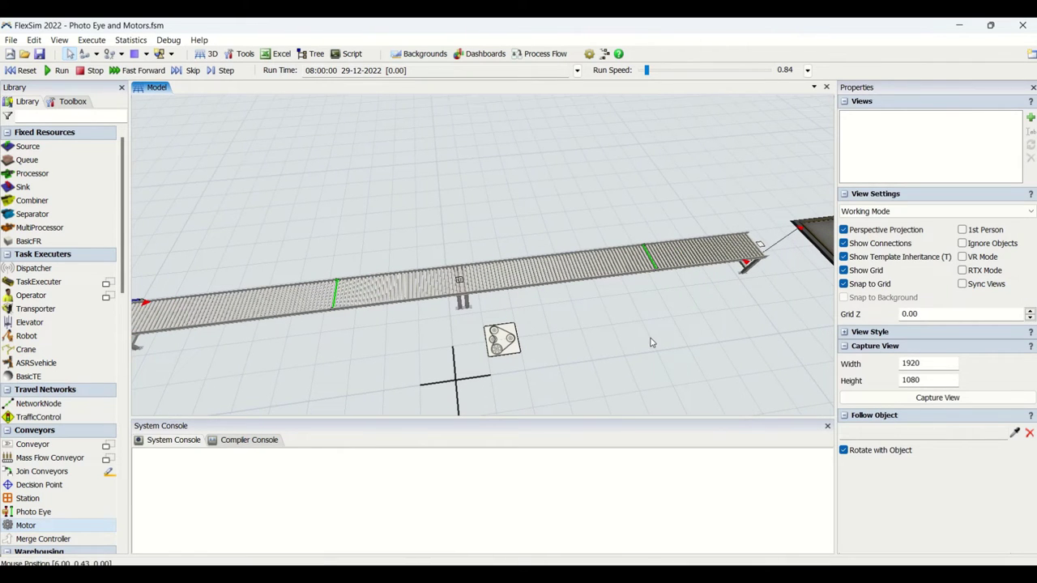
pyautogui.click(511, 340)
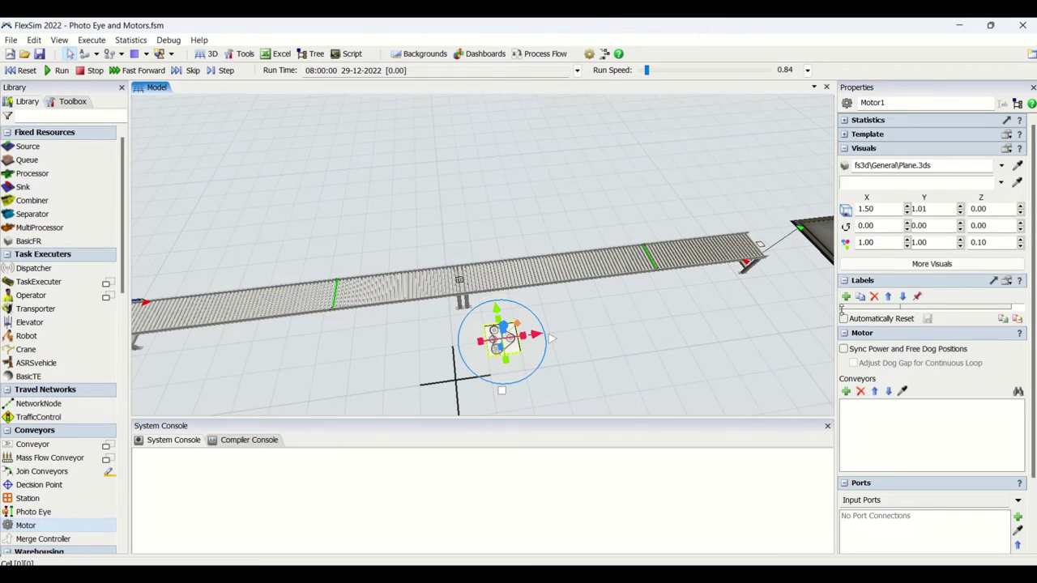
pyautogui.scroll(-2, 864, 342)
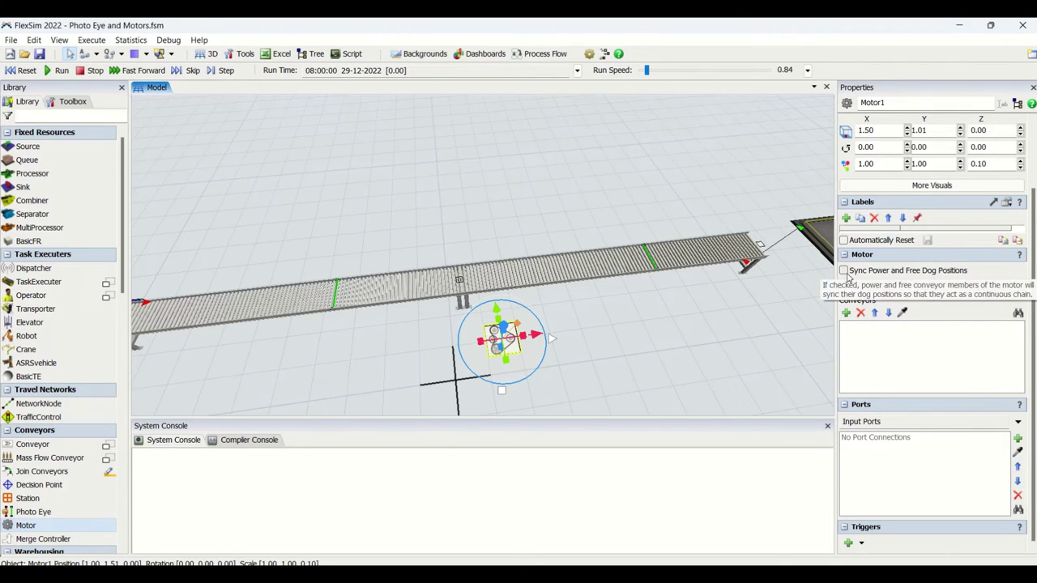
pyautogui.click(889, 272)
pyautogui.click(853, 285)
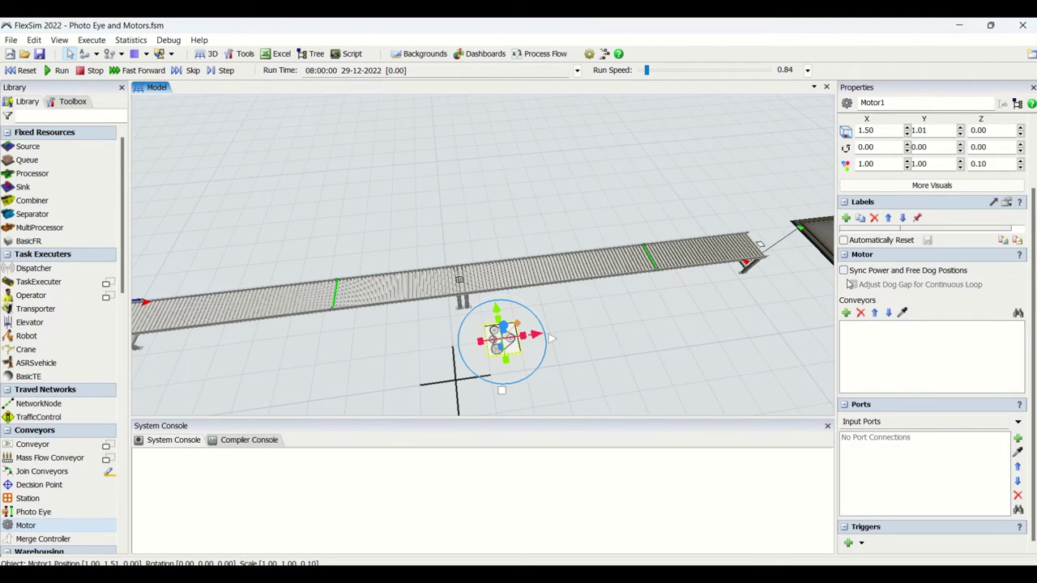
pyautogui.click(843, 270)
# - Review the port types and trigger events available for the motor
pyautogui.click(1017, 422)
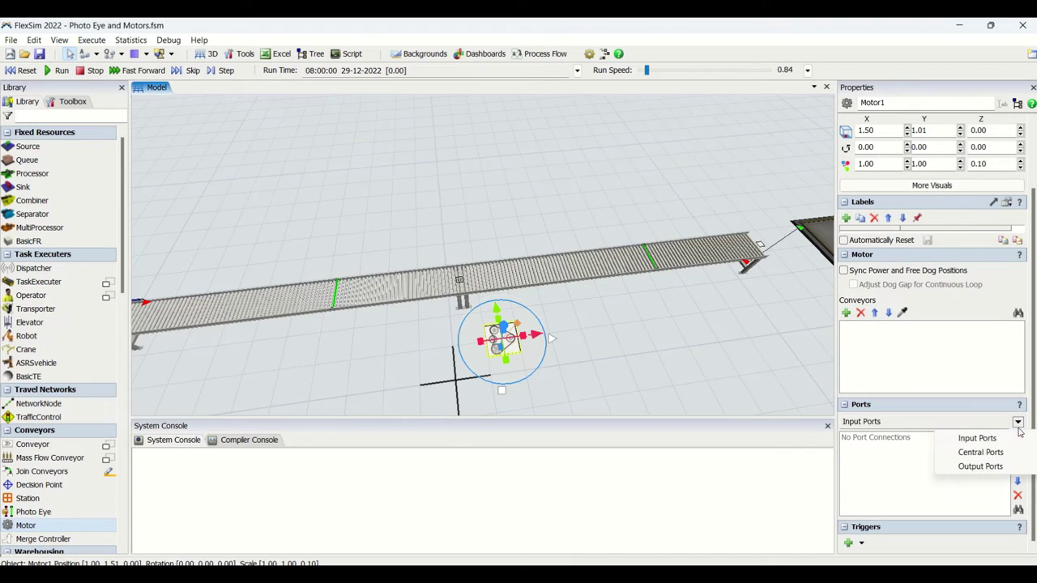
pyautogui.click(862, 545)
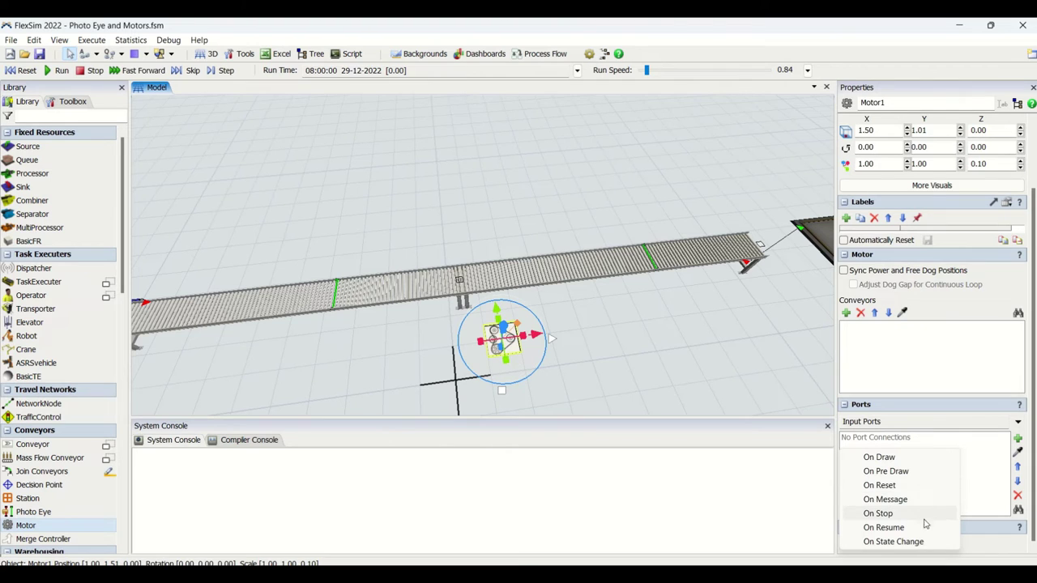
pyautogui.click(588, 326)
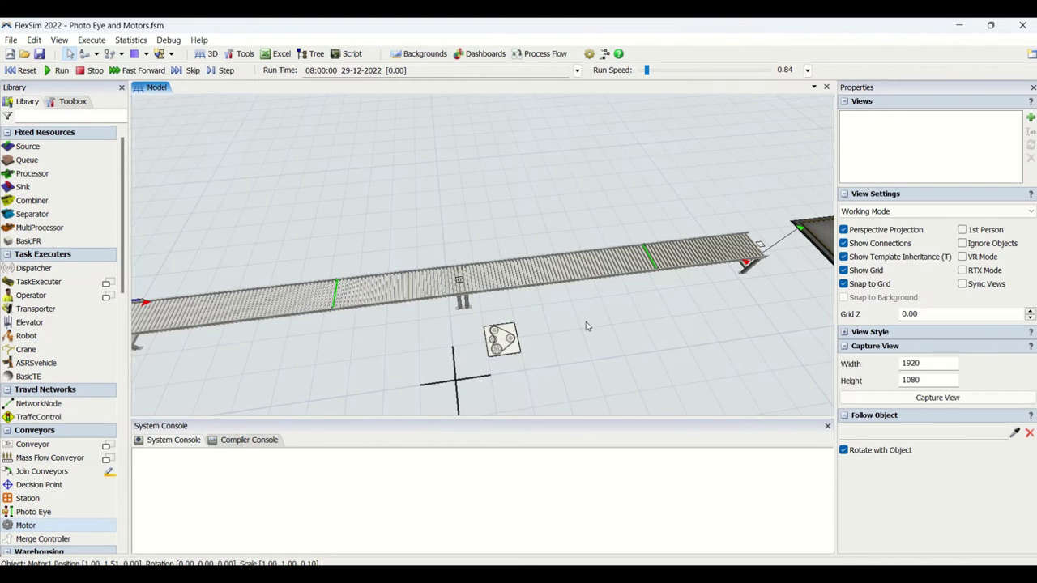
# - Add an On Cover trigger to the photo eye on the first conveyor
pyautogui.moveTo(408, 359); pyautogui.dragTo(482, 320)
pyautogui.click(423, 266)
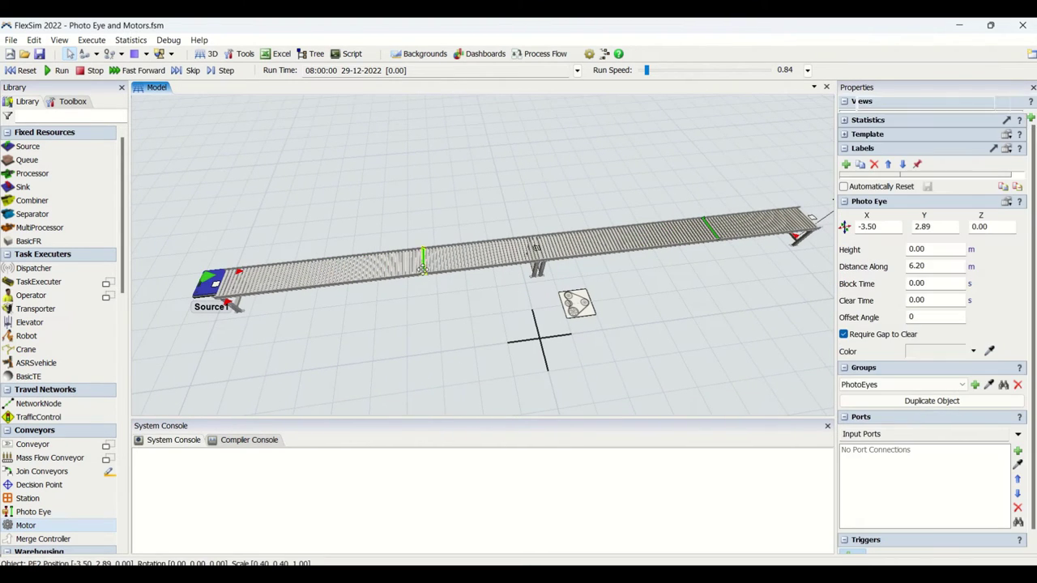
pyautogui.scroll(-1, 1033, 542)
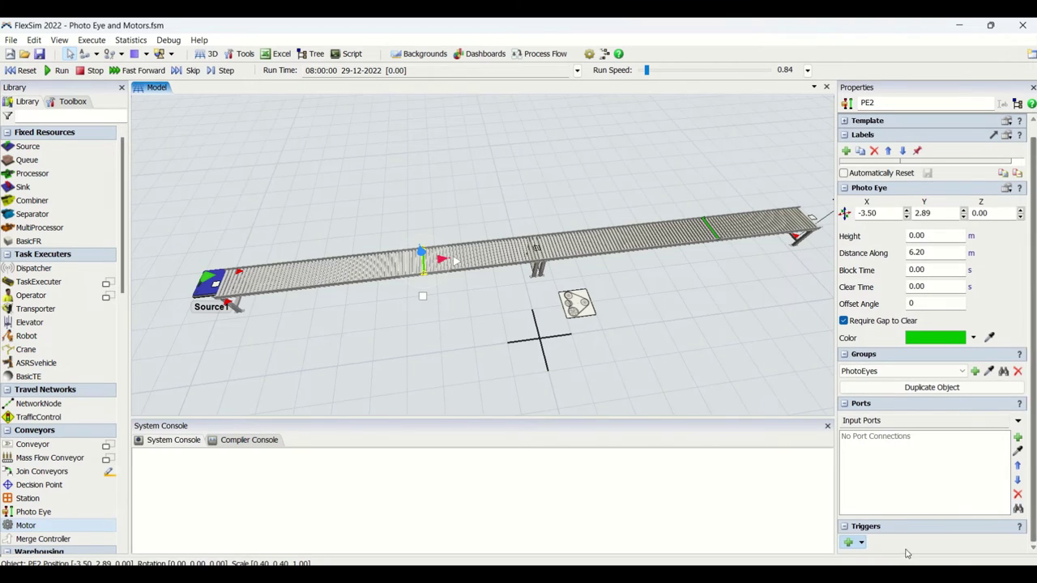
pyautogui.click(847, 540)
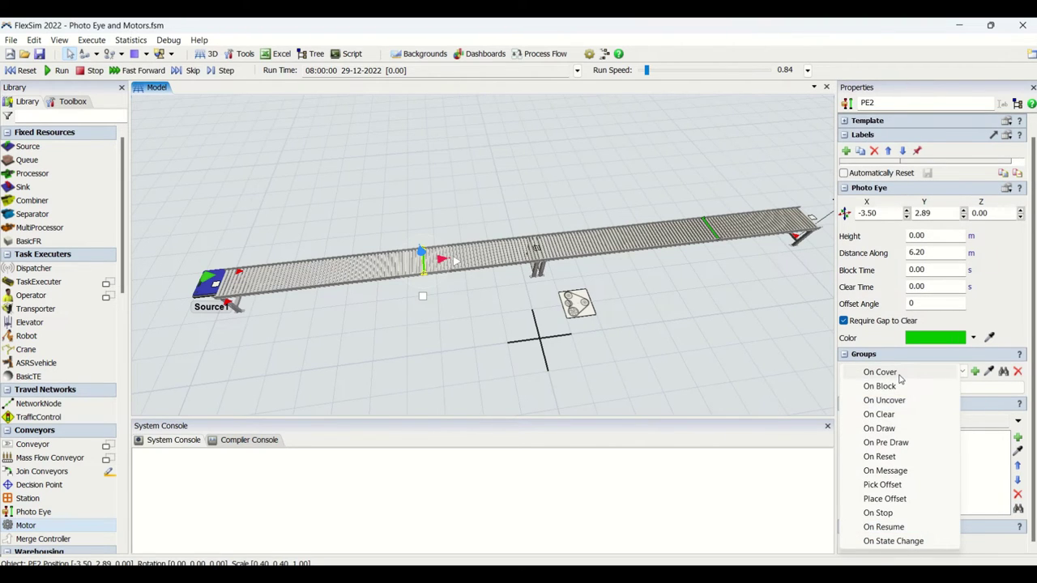
pyautogui.click(900, 376)
pyautogui.scroll(-2, 1029, 545)
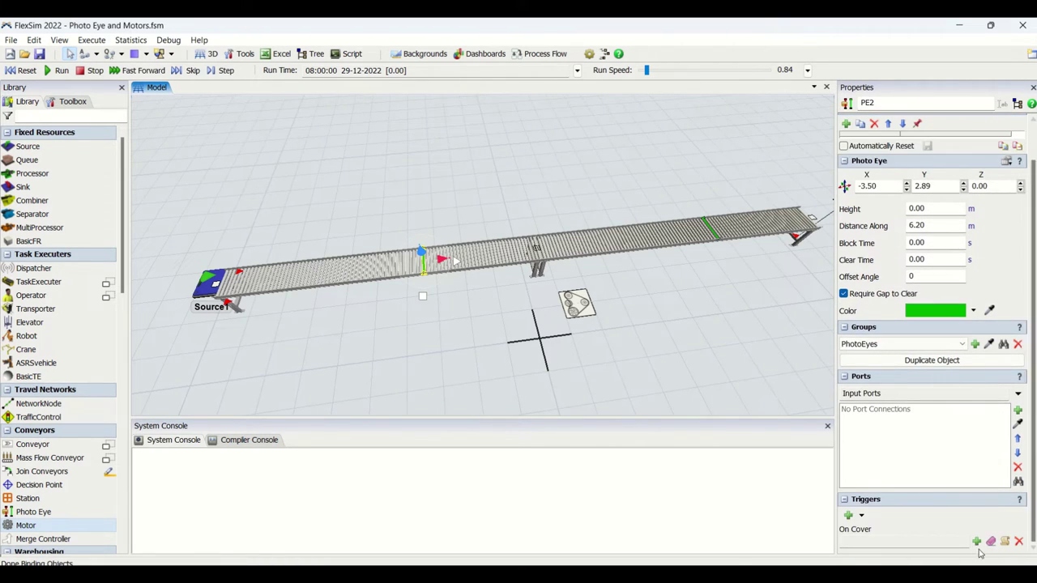
# - Make the first photo eye's On Cover trigger set the item's object color to Color.green
pyautogui.click(977, 541)
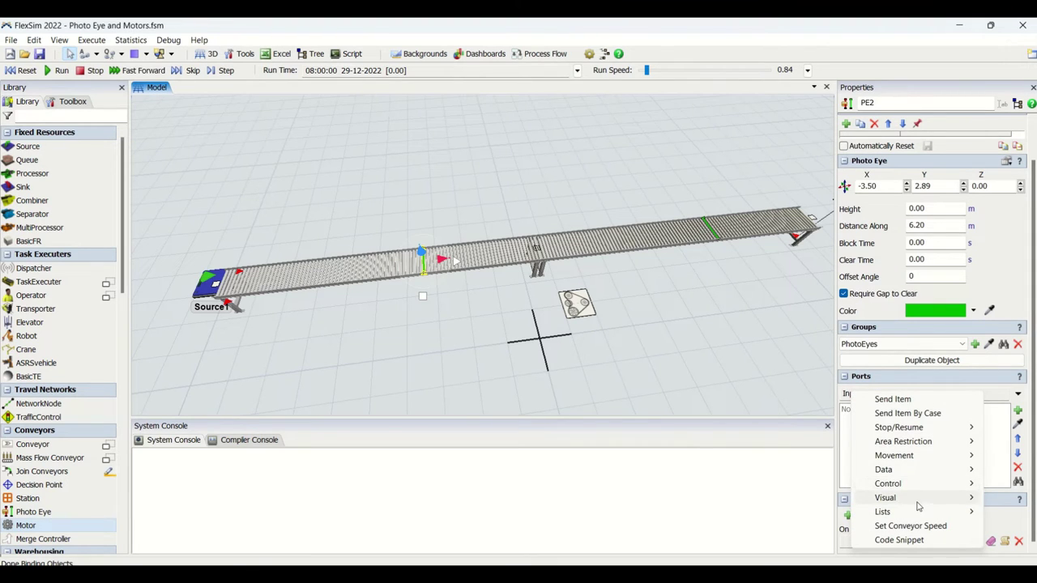
pyautogui.moveTo(891, 498)
pyautogui.click(758, 416)
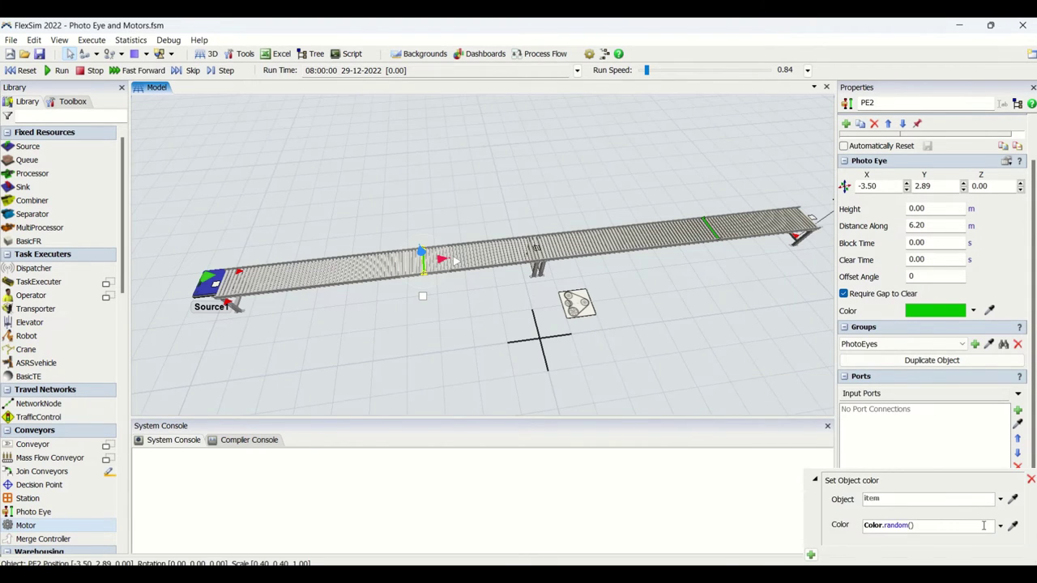
pyautogui.click(1000, 525)
pyautogui.click(867, 371)
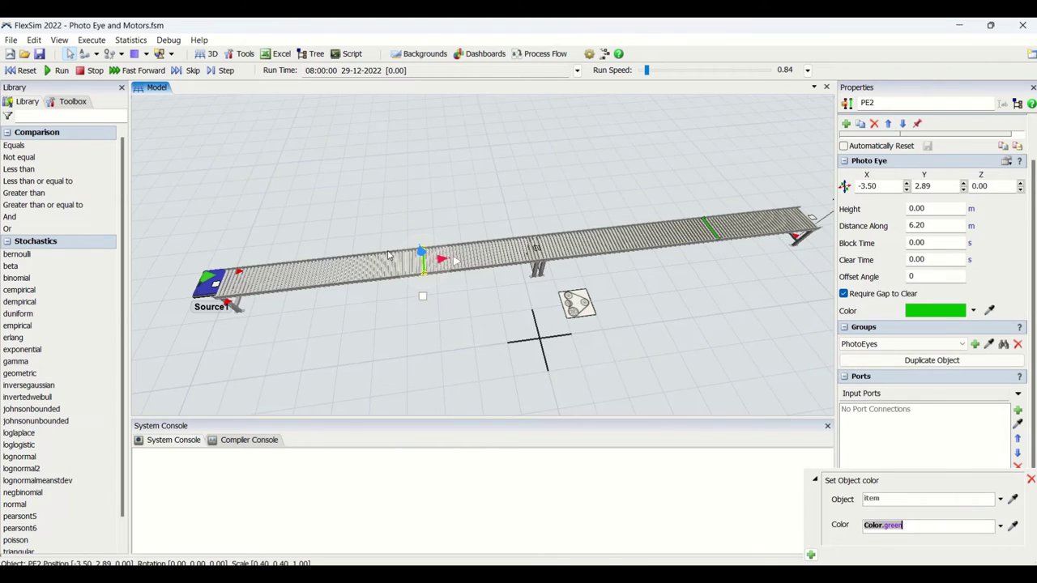
pyautogui.click(665, 313)
# - Add an On Cover trigger to the second conveyor's photo eye that sets the item's object color to Color.orange
pyautogui.click(714, 239)
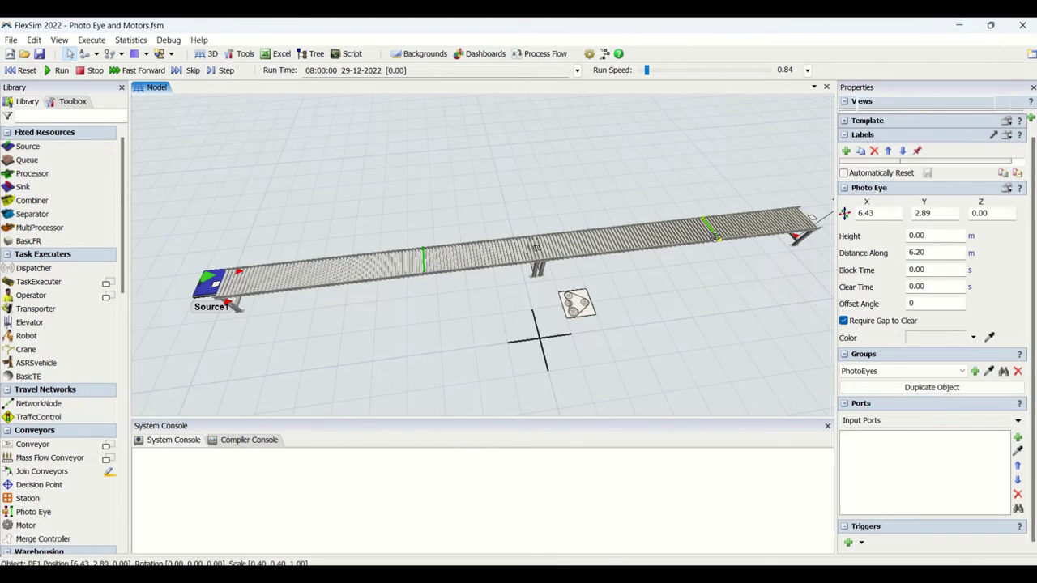
pyautogui.click(853, 543)
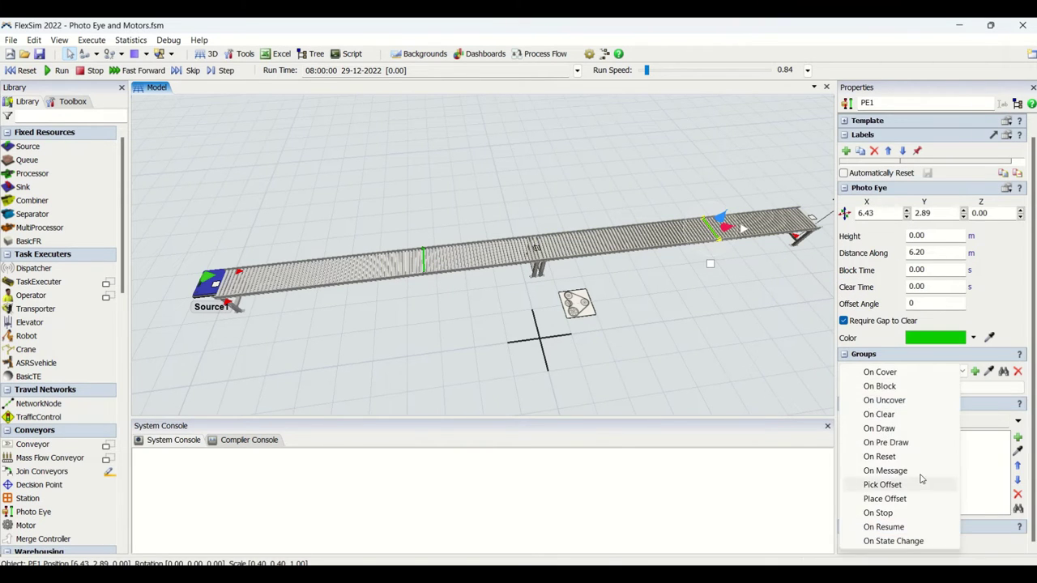
pyautogui.click(884, 373)
pyautogui.click(982, 543)
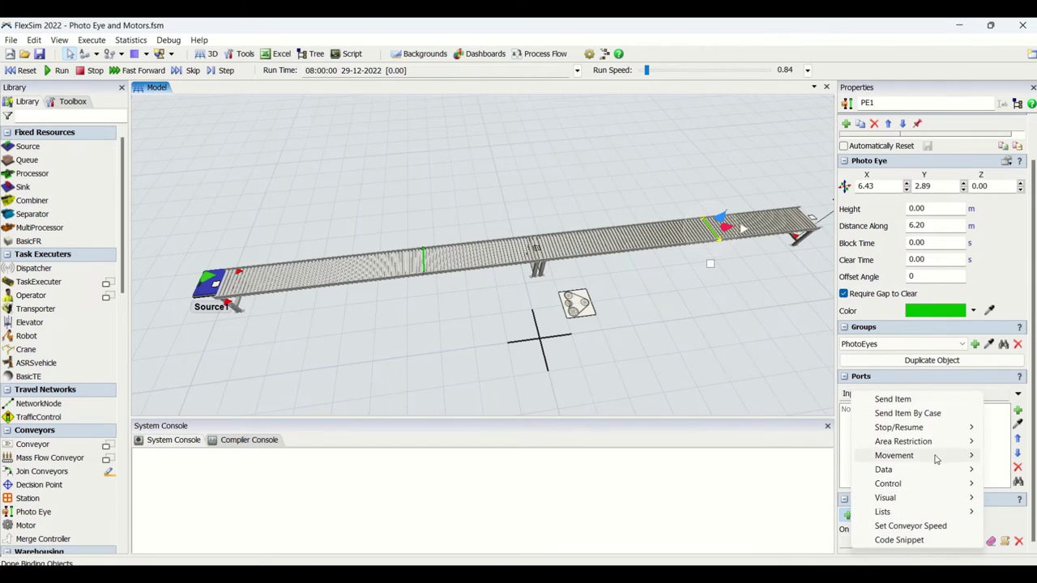
pyautogui.moveTo(934, 502)
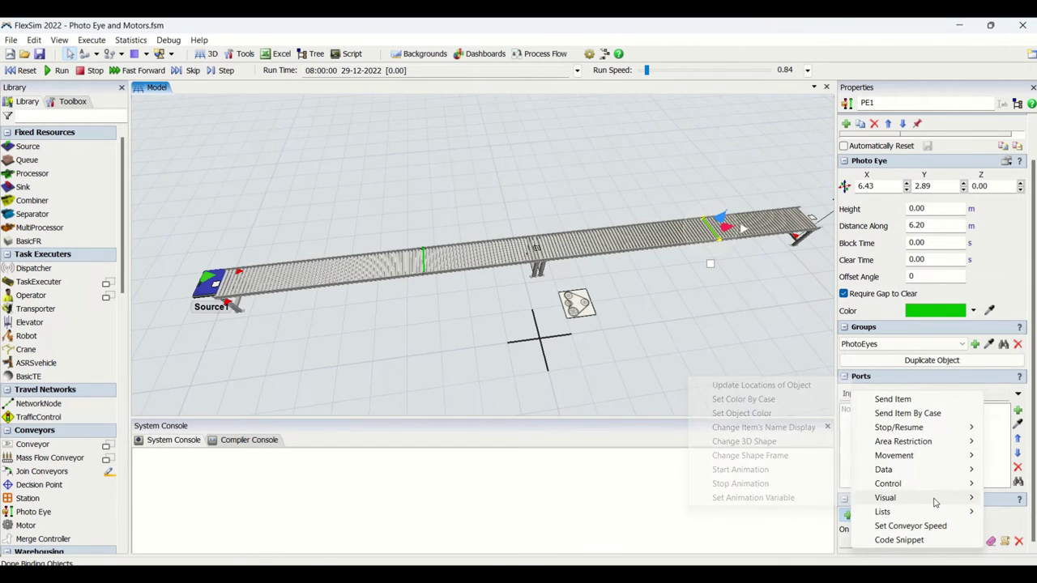
pyautogui.click(741, 414)
pyautogui.click(999, 527)
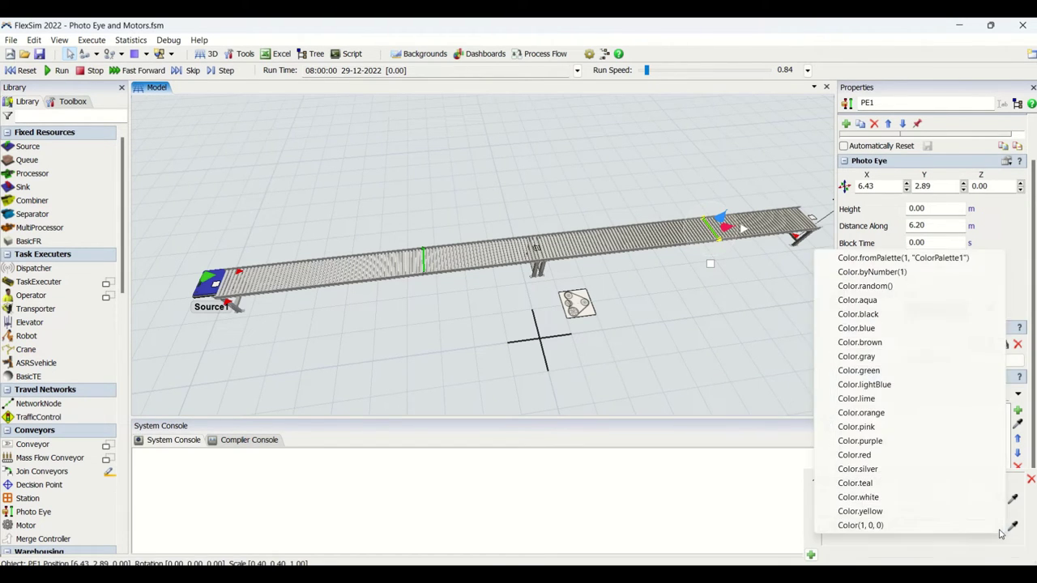
pyautogui.click(880, 415)
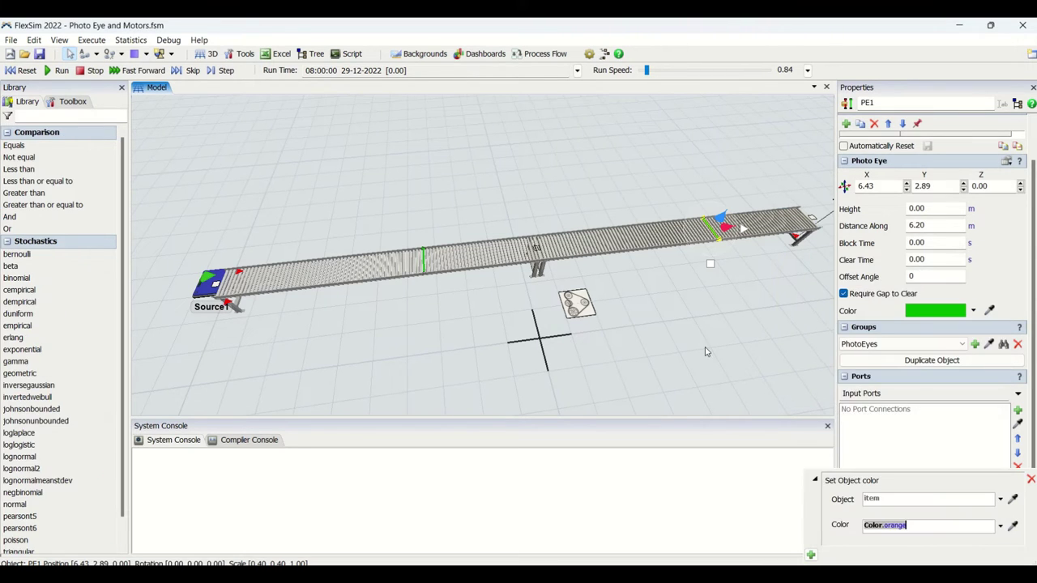
pyautogui.click(703, 350)
# - Run the model at a speed of about 5.27 and watch the boxes pass both photo eyes from a lower angle
pyautogui.click(59, 70)
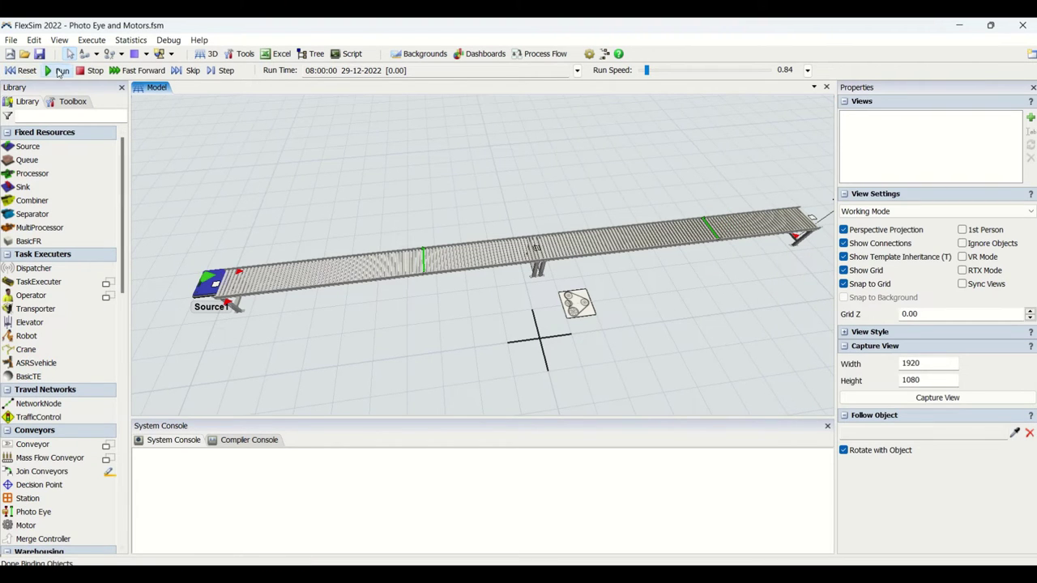
pyautogui.moveTo(645, 71); pyautogui.dragTo(650, 71)
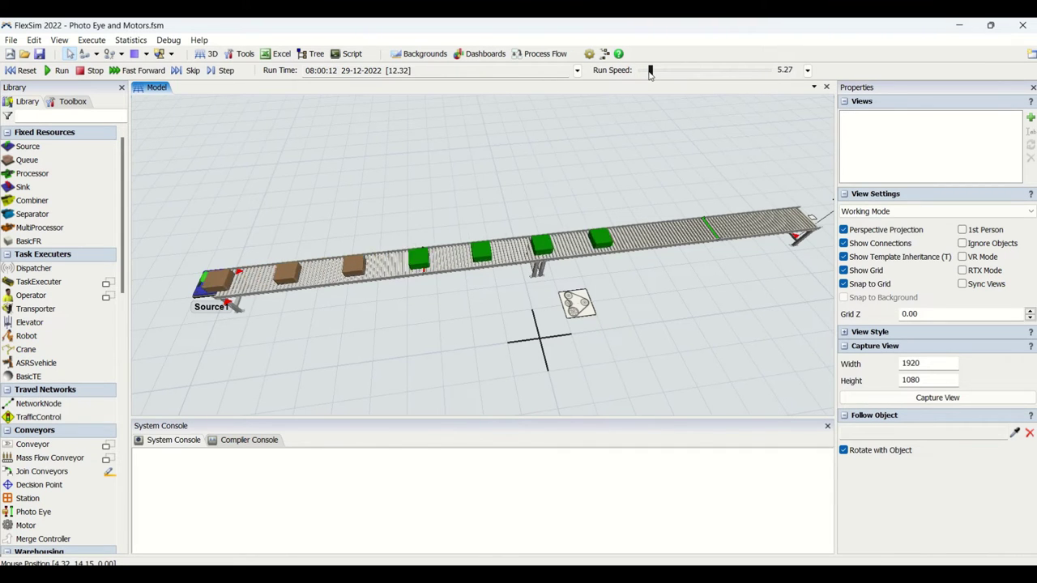
pyautogui.moveTo(692, 328); pyautogui.dragTo(672, 319, button='right')
pyautogui.scroll(2, 448, 312)
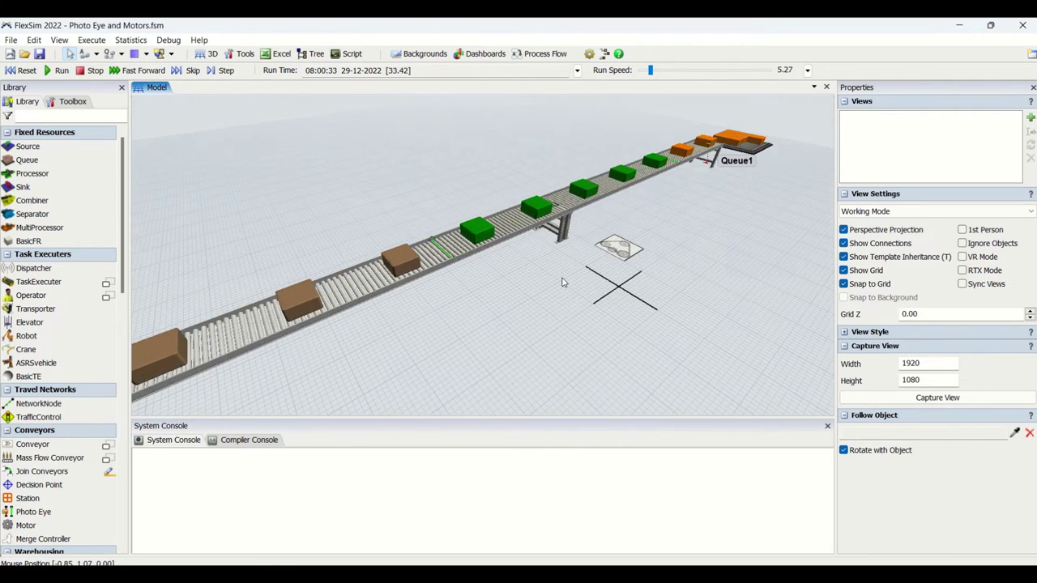
pyautogui.moveTo(562, 283); pyautogui.dragTo(505, 321)
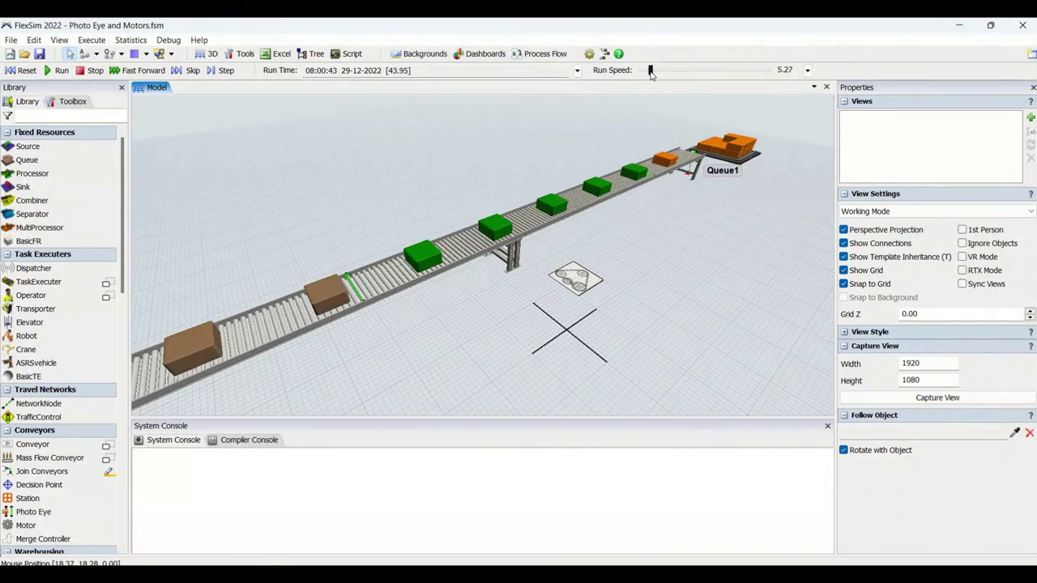
# - Slow the run speed to about 1.55 and watch the boxes along the whole line from source to queue
pyautogui.moveTo(651, 72); pyautogui.dragTo(648, 73)
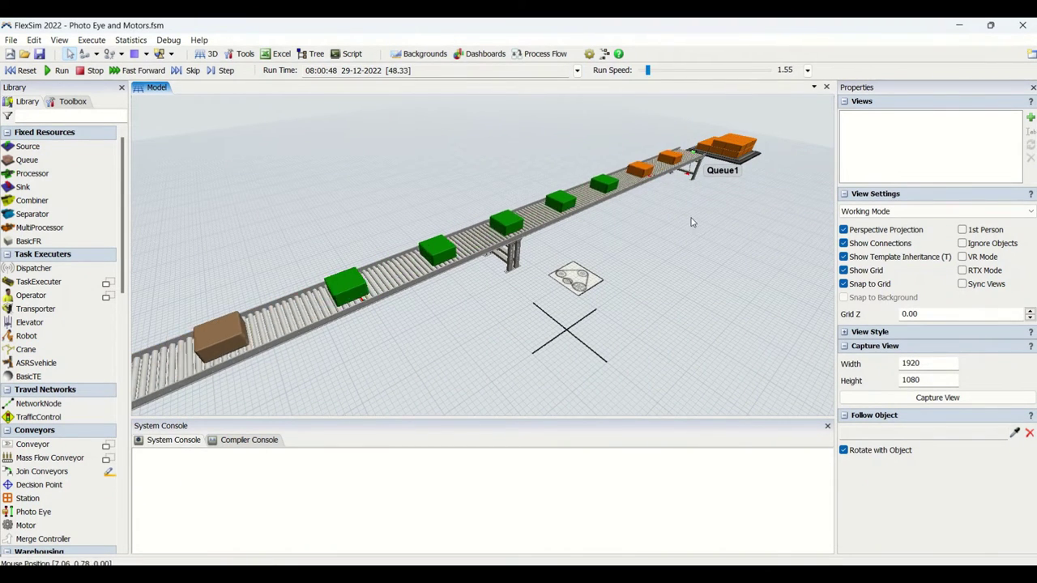
pyautogui.moveTo(686, 209); pyautogui.dragTo(657, 212)
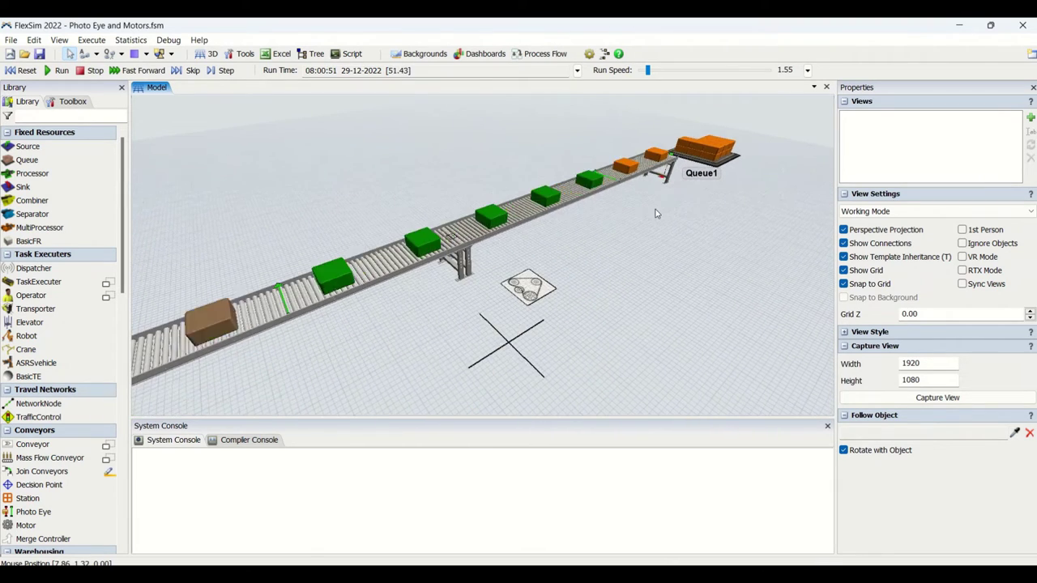
pyautogui.moveTo(640, 282); pyautogui.dragTo(639, 309, button='right')
pyautogui.scroll(-3, 632, 287)
pyautogui.scroll(2, 632, 287)
pyautogui.scroll(-2, 639, 309)
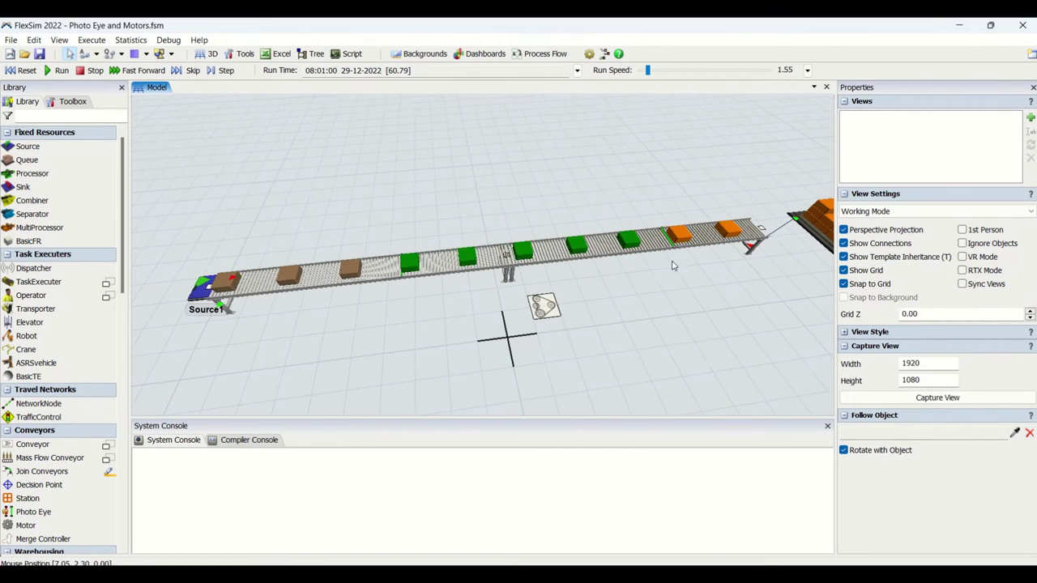
# - Check the first conveyor's properties during the run and look closely at the conveyor joint and motor
pyautogui.click(385, 278)
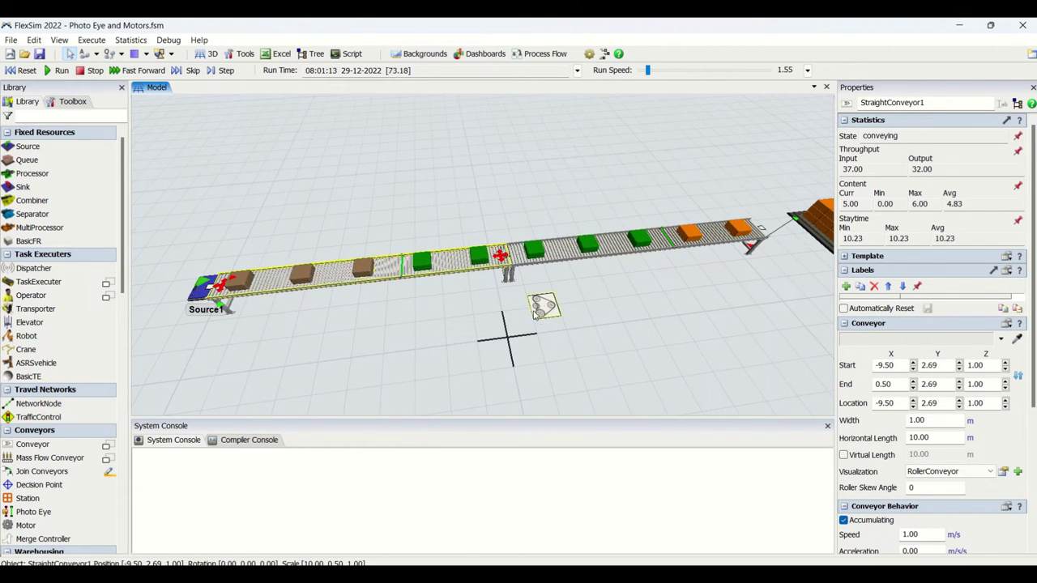
pyautogui.click(620, 298)
pyautogui.scroll(5, 481, 255)
pyautogui.scroll(2, 482, 255)
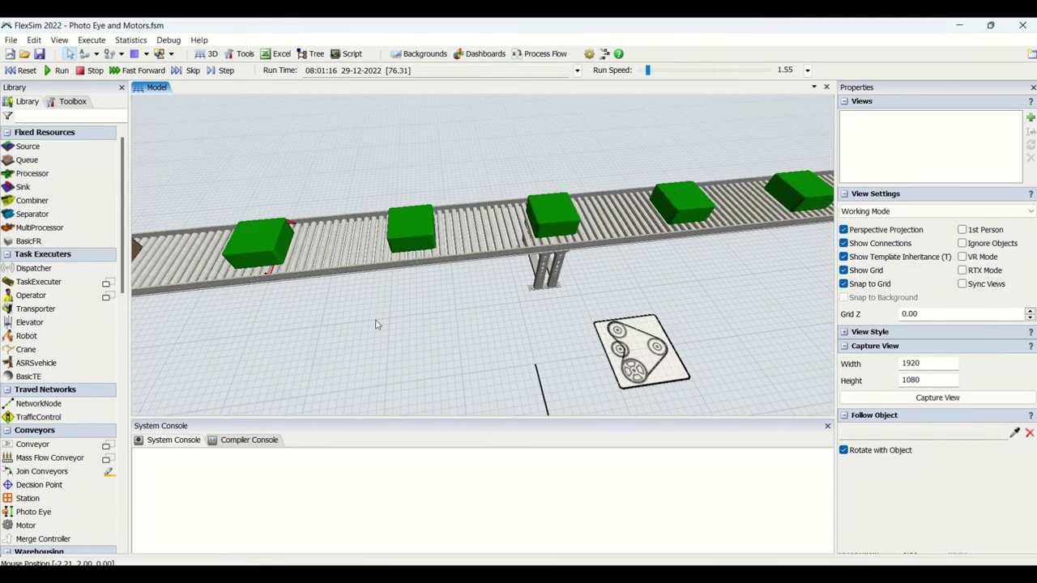
# - Examine the first conveyor's photo eye and its properties up close while boxes pass, slowing the run speed to about 0.40
pyautogui.moveTo(378, 324); pyautogui.dragTo(608, 362)
pyautogui.moveTo(543, 359)
pyautogui.mouseDown(button='right')
pyautogui.moveTo(488, 364)
pyautogui.moveTo(546, 357)
pyautogui.mouseUp(button='right')
pyautogui.scroll(-1, 546, 357)
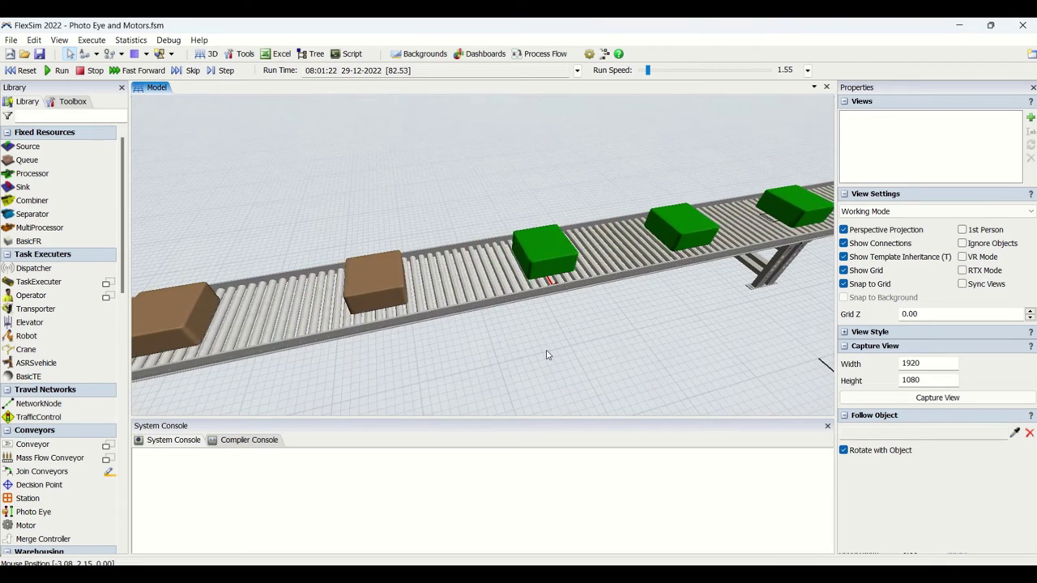
pyautogui.scroll(3, 558, 284)
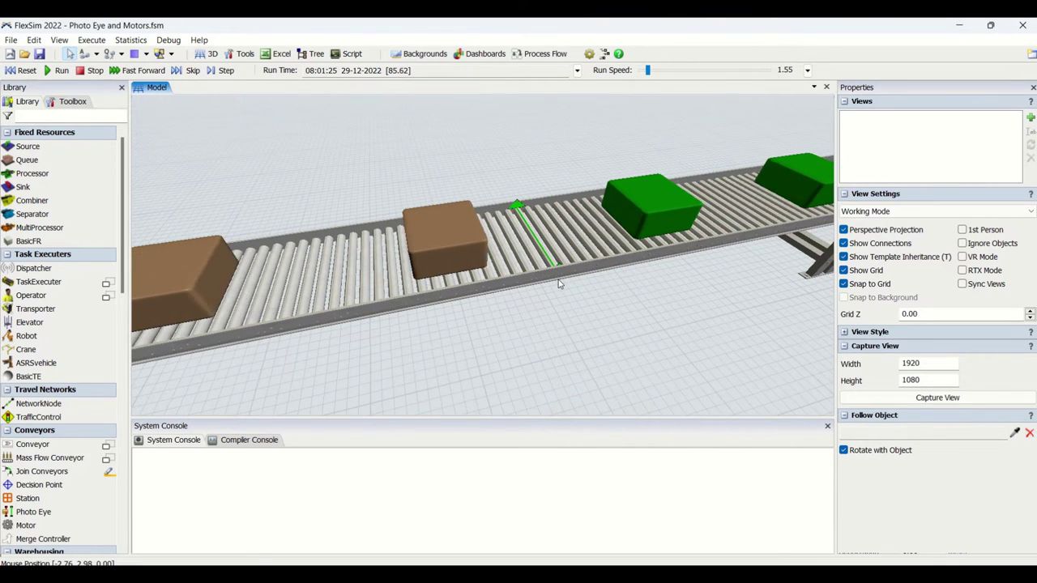
pyautogui.click(558, 270)
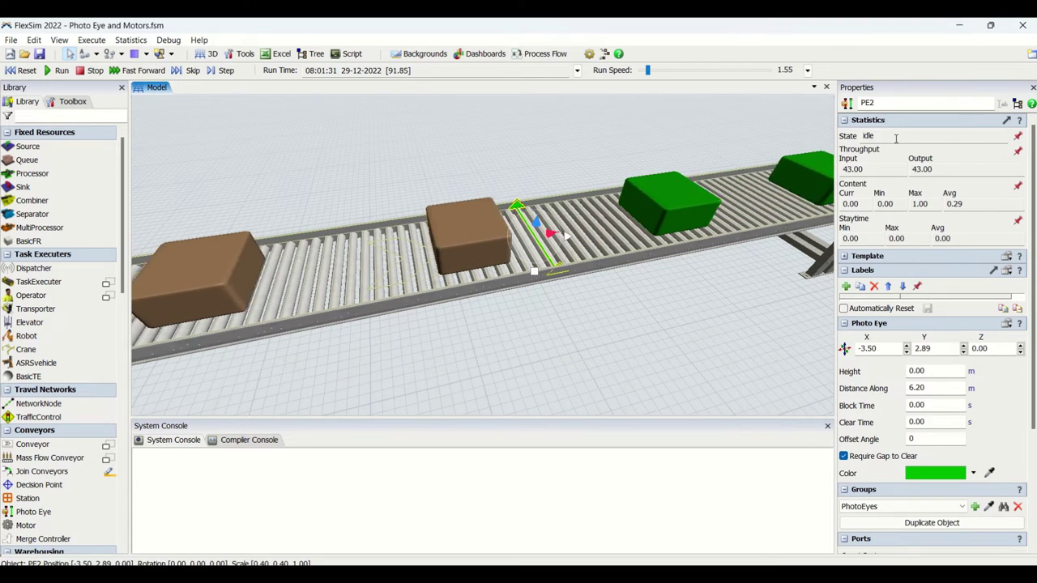
pyautogui.moveTo(647, 72); pyautogui.dragTo(646, 73)
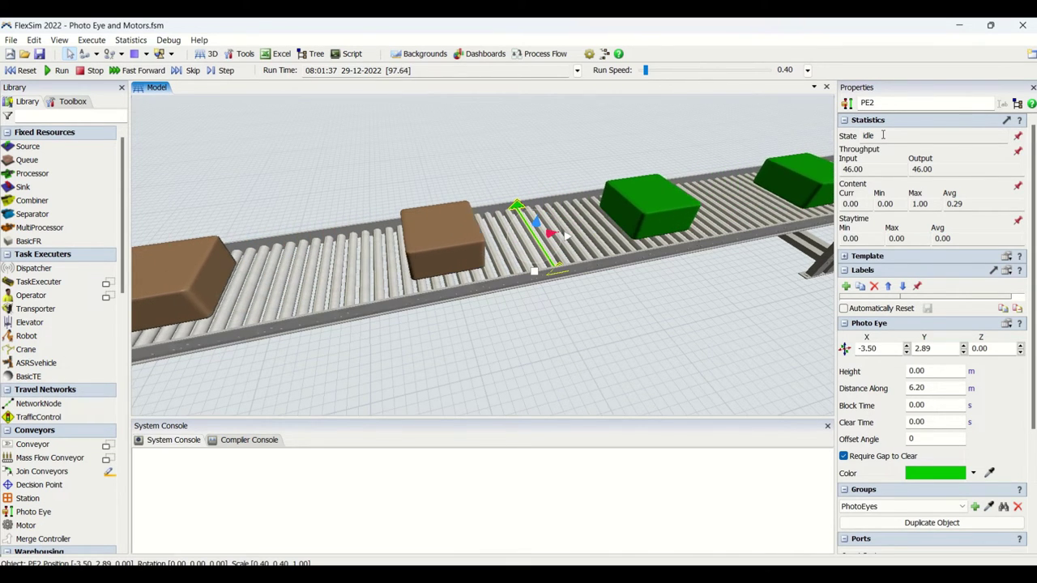
pyautogui.click(671, 328)
# - Review the trigger types available for the second conveyor's photo eye
pyautogui.scroll(-5, 672, 332)
pyautogui.scroll(-6, 675, 339)
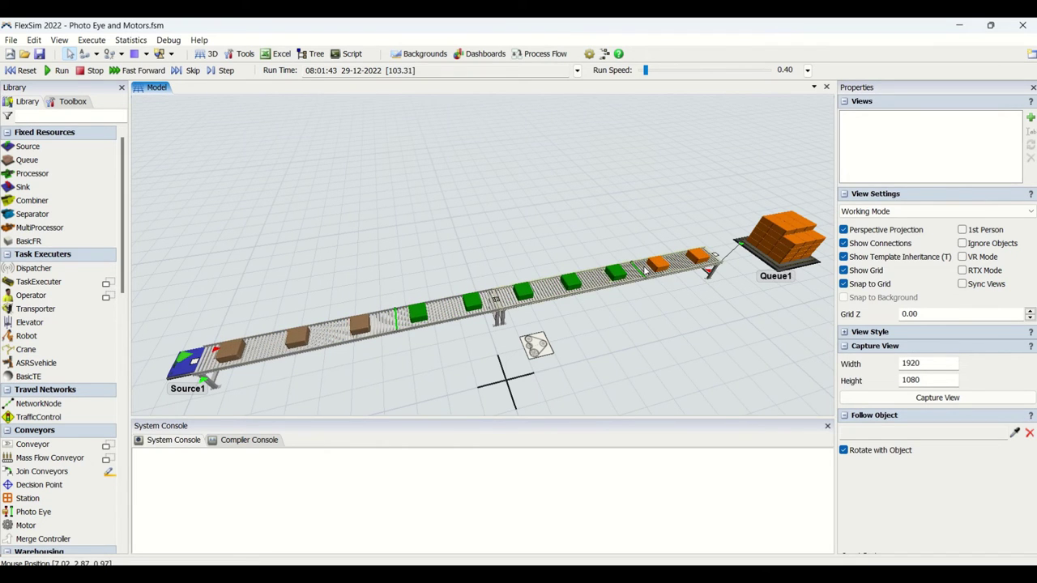
pyautogui.click(644, 279)
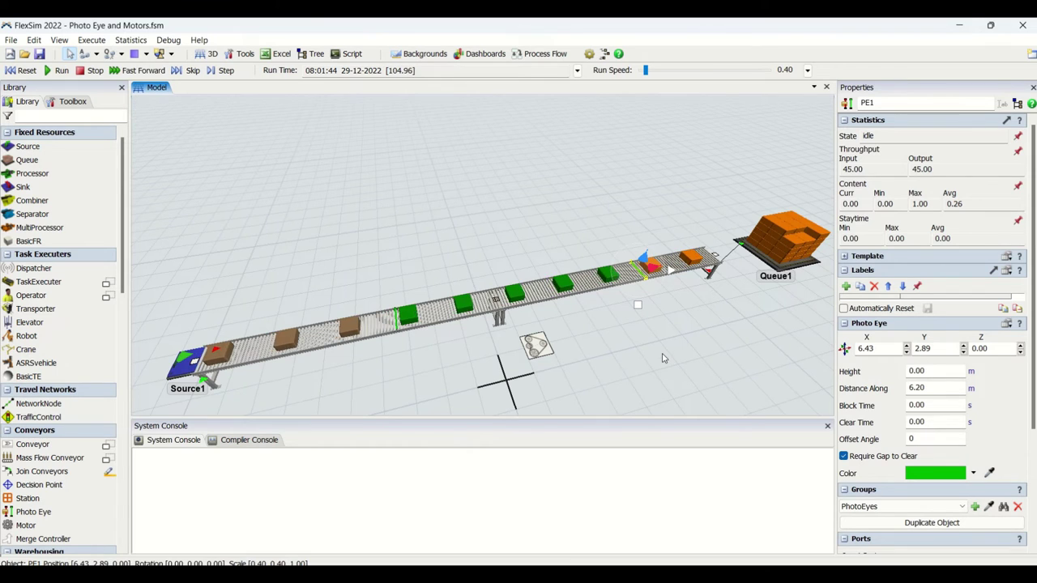
pyautogui.moveTo(1034, 392); pyautogui.dragTo(1035, 507)
pyautogui.click(850, 515)
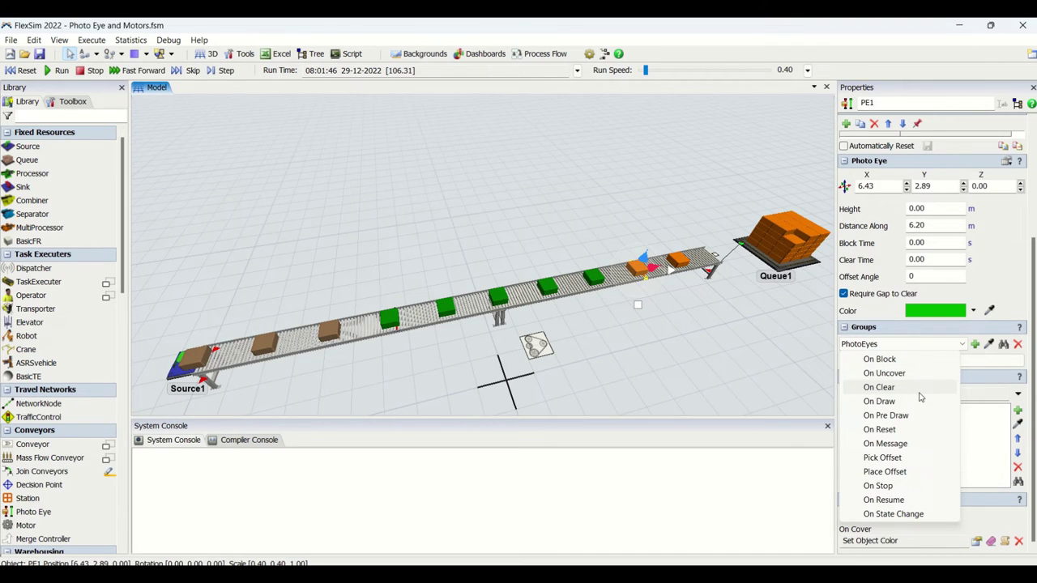
pyautogui.click(746, 386)
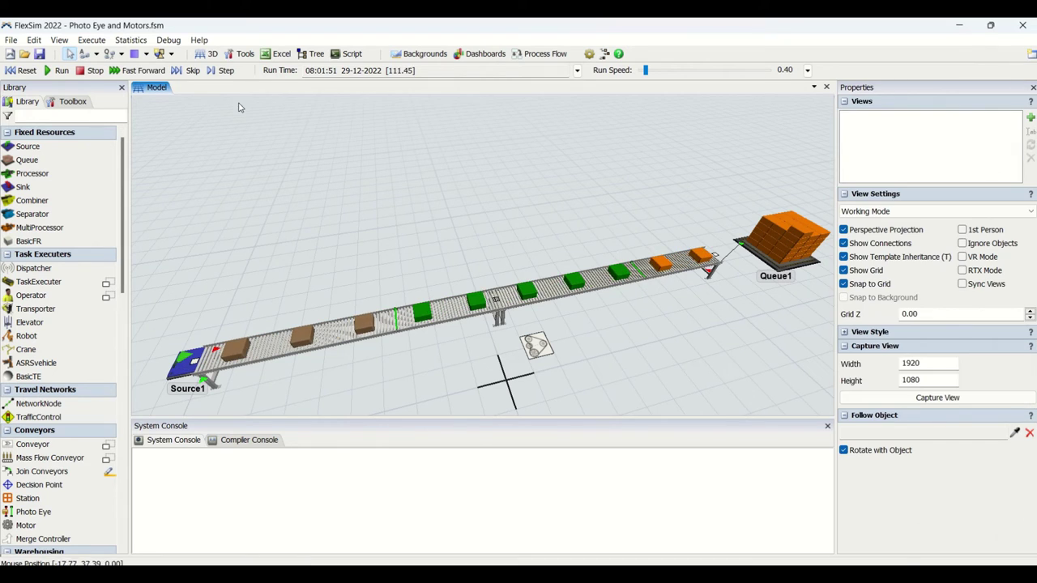
# - Reset the model and add a Stop Motor action to the On Cover trigger of the second conveyor's photo eye
pyautogui.click(25, 70)
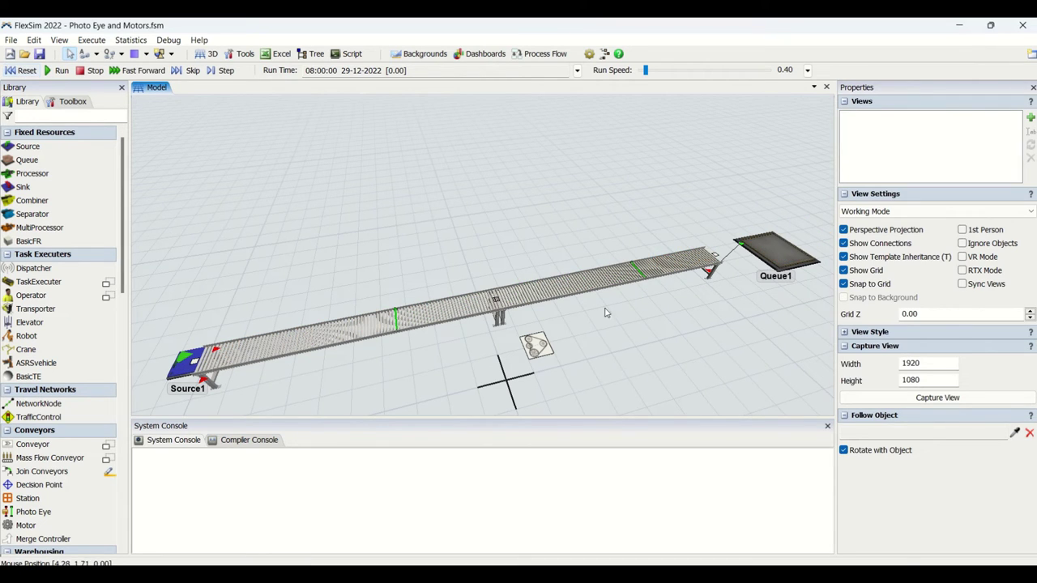
pyautogui.click(646, 279)
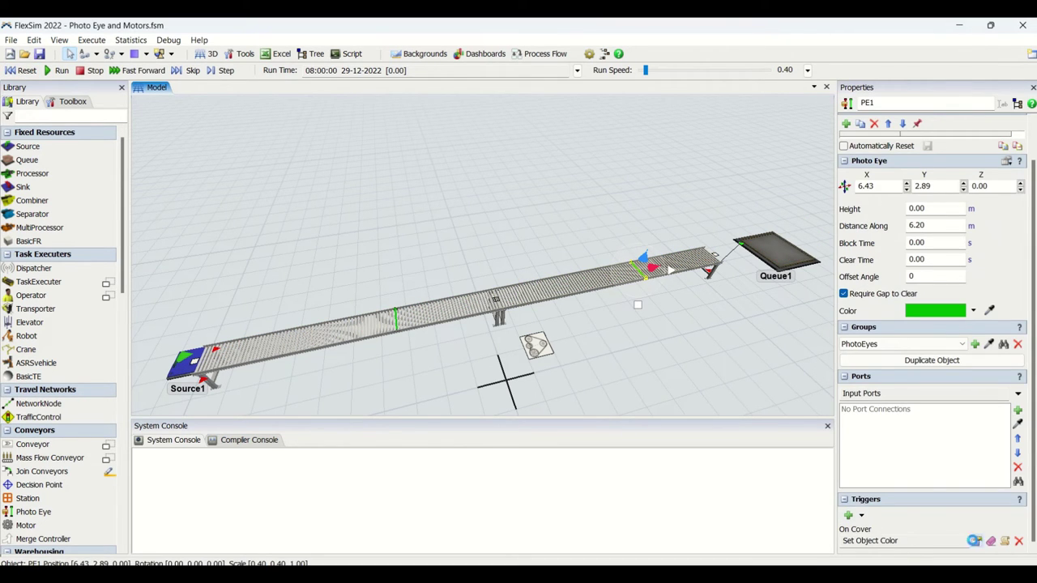
pyautogui.click(974, 540)
pyautogui.click(811, 556)
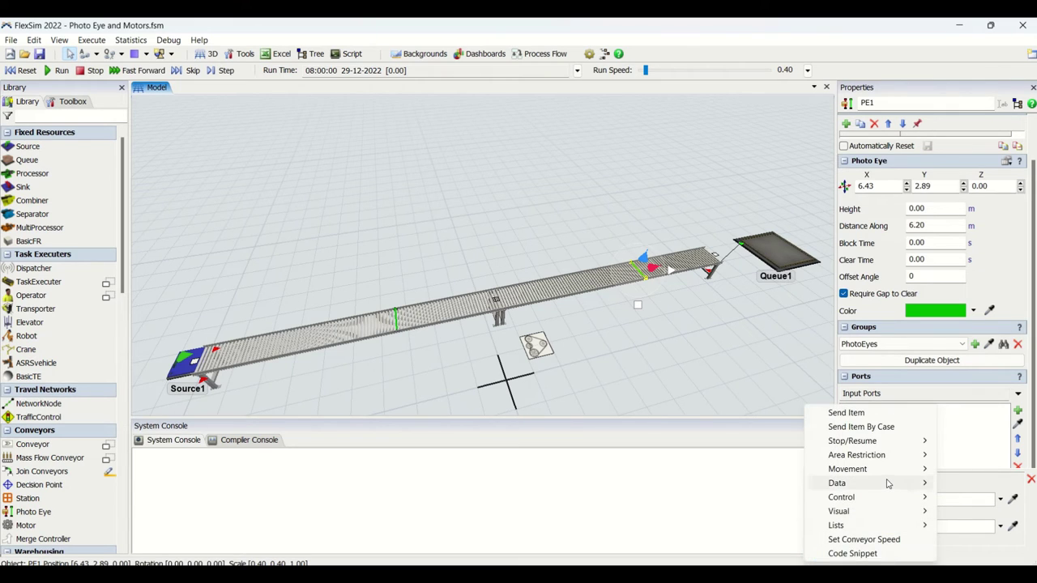
pyautogui.moveTo(858, 440)
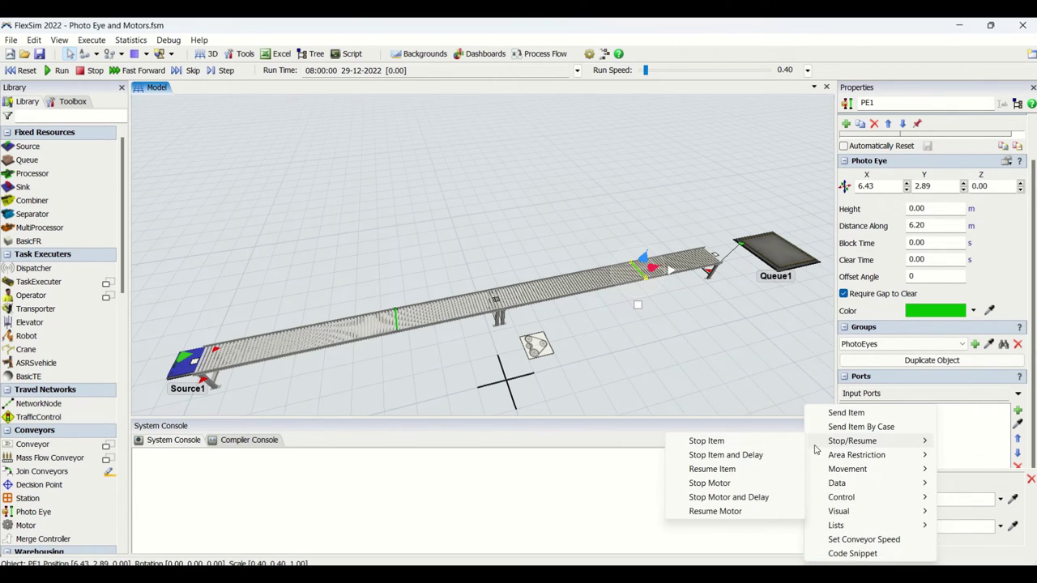
pyautogui.click(723, 484)
pyautogui.click(551, 359)
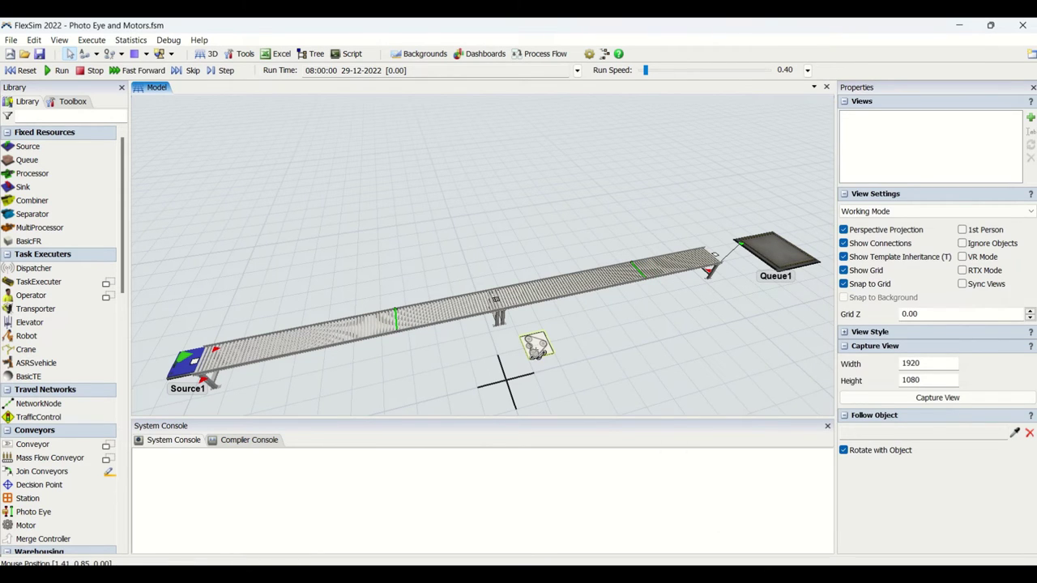
# - Connect the motor through center ports to the second conveyor's photo eye and to the first conveyor
pyautogui.moveTo(536, 352); pyautogui.dragTo(638, 271)
pyautogui.click(631, 369)
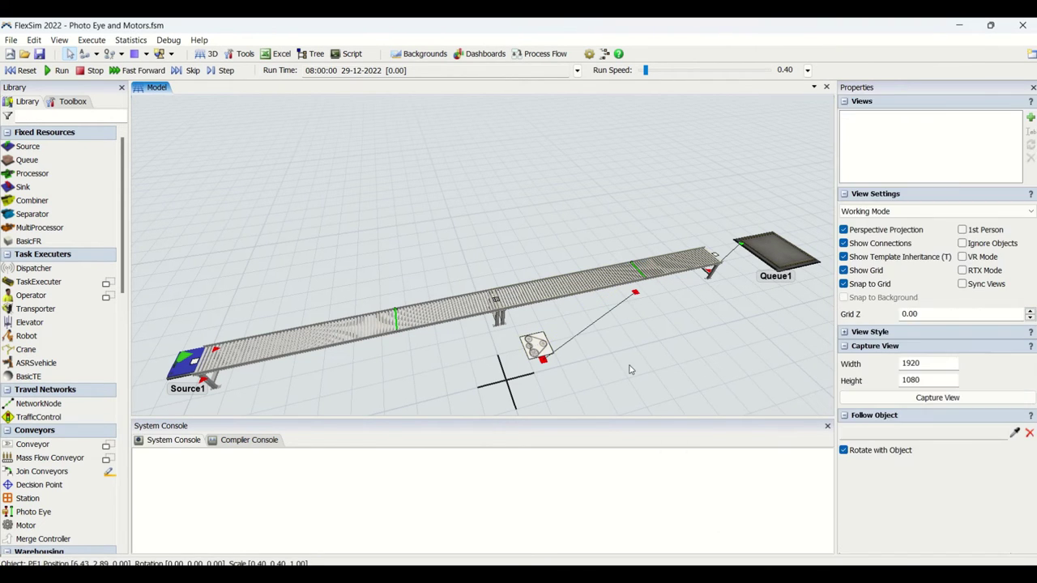
pyautogui.click(313, 347)
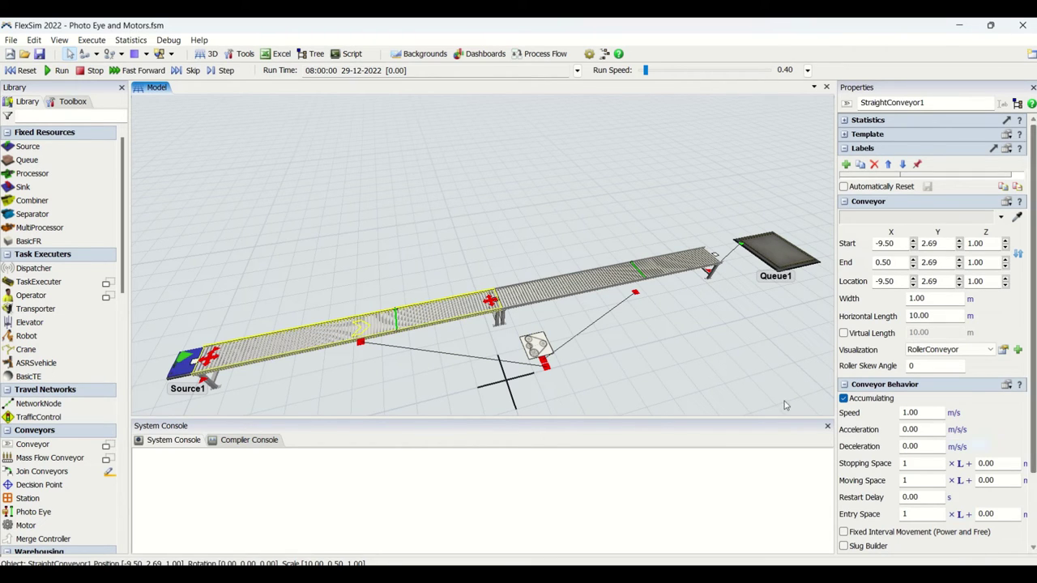
# - Set the On Cover Stop Motor action's motor to current.centerObjects[1] by sampling the motor, and reselect the second conveyor's photo eye
pyautogui.click(639, 267)
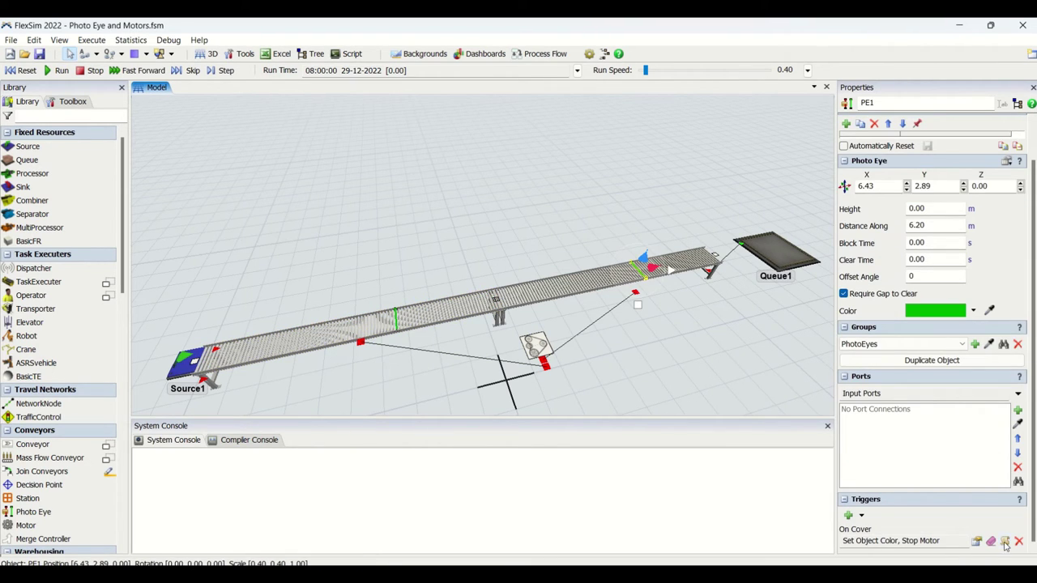
pyautogui.click(896, 541)
pyautogui.click(816, 498)
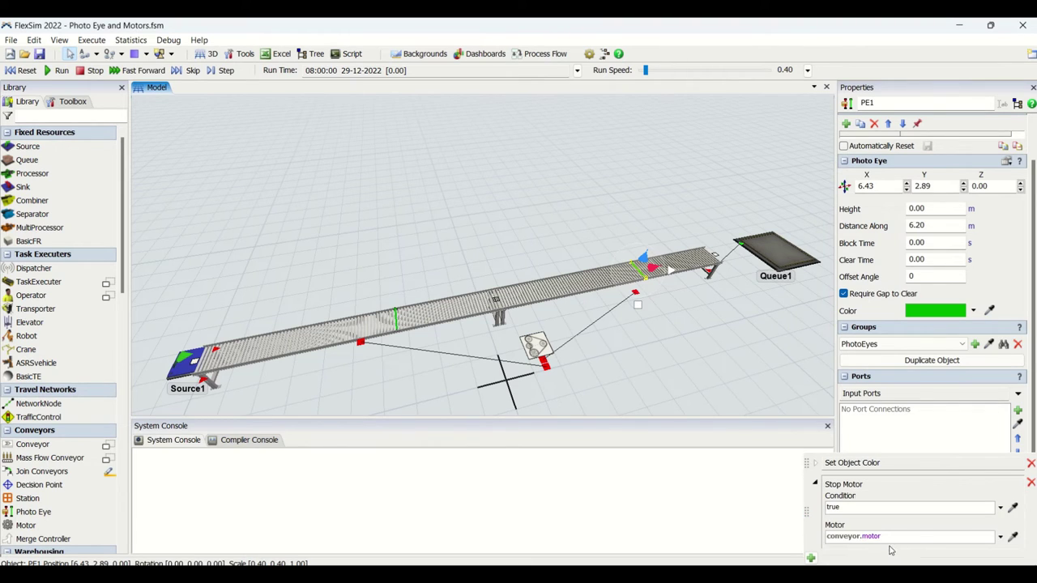
pyautogui.click(535, 350)
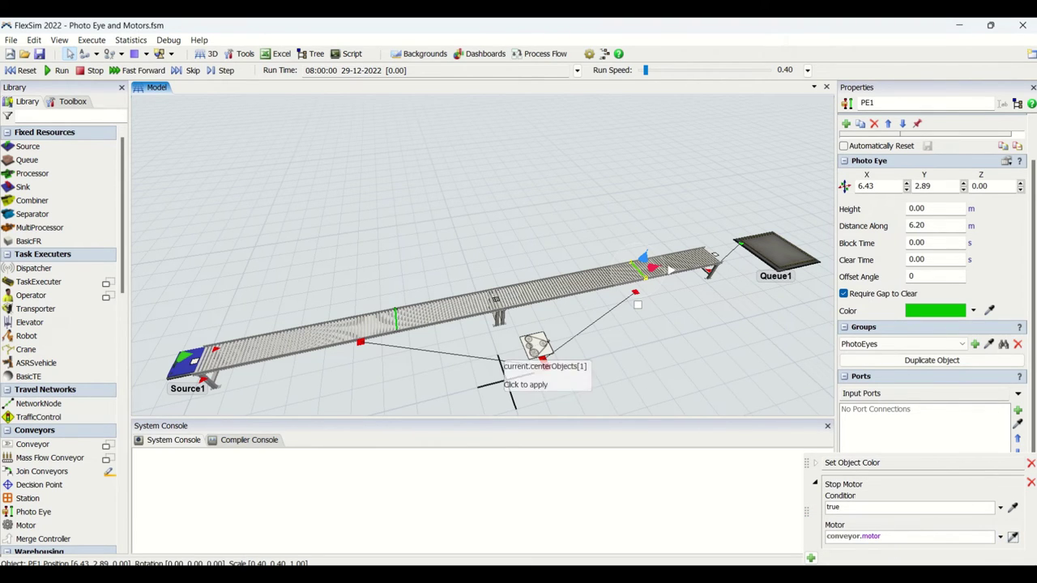
pyautogui.click(569, 368)
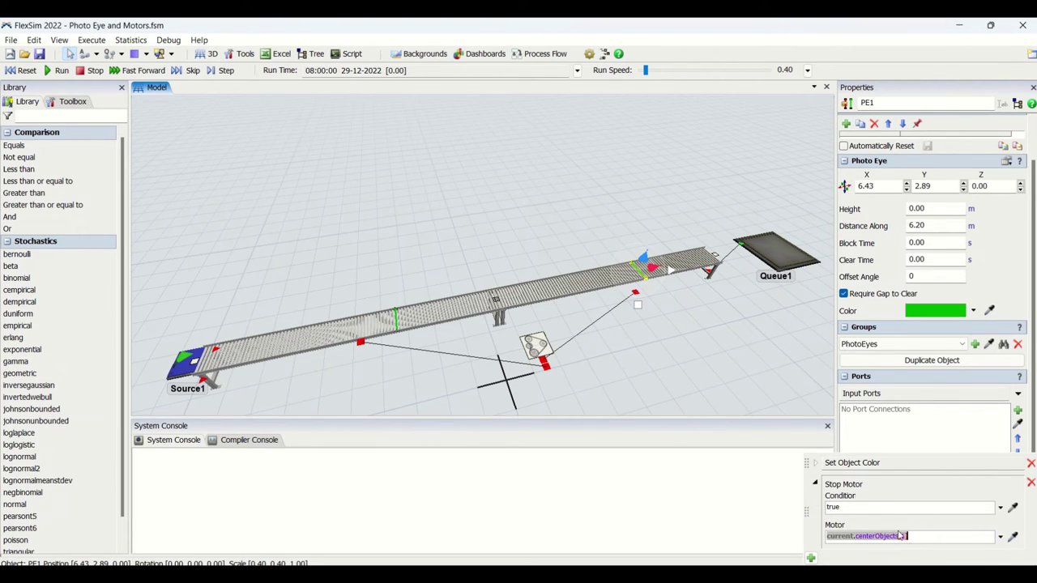
pyautogui.click(696, 364)
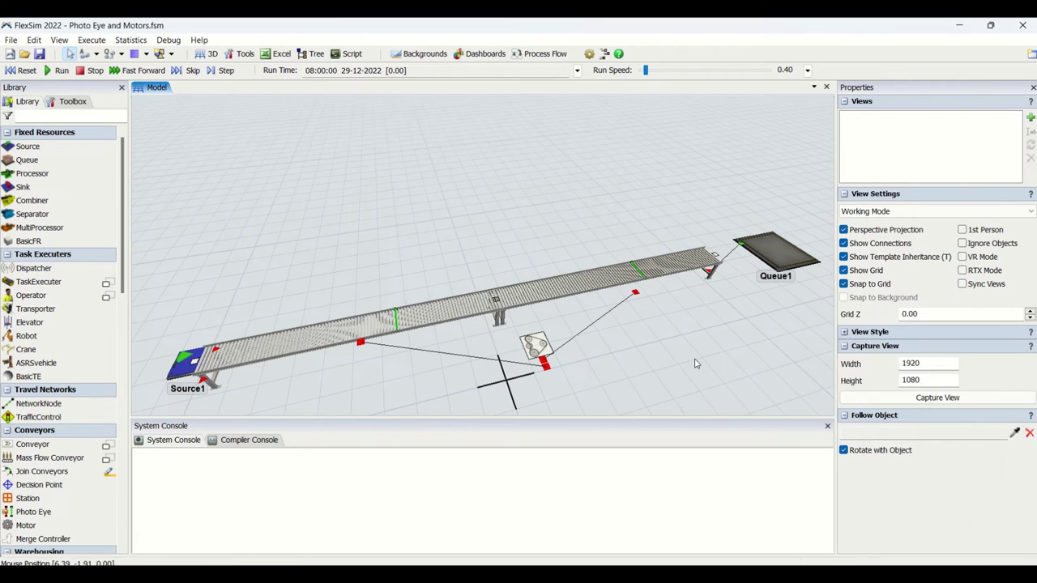
pyautogui.click(636, 269)
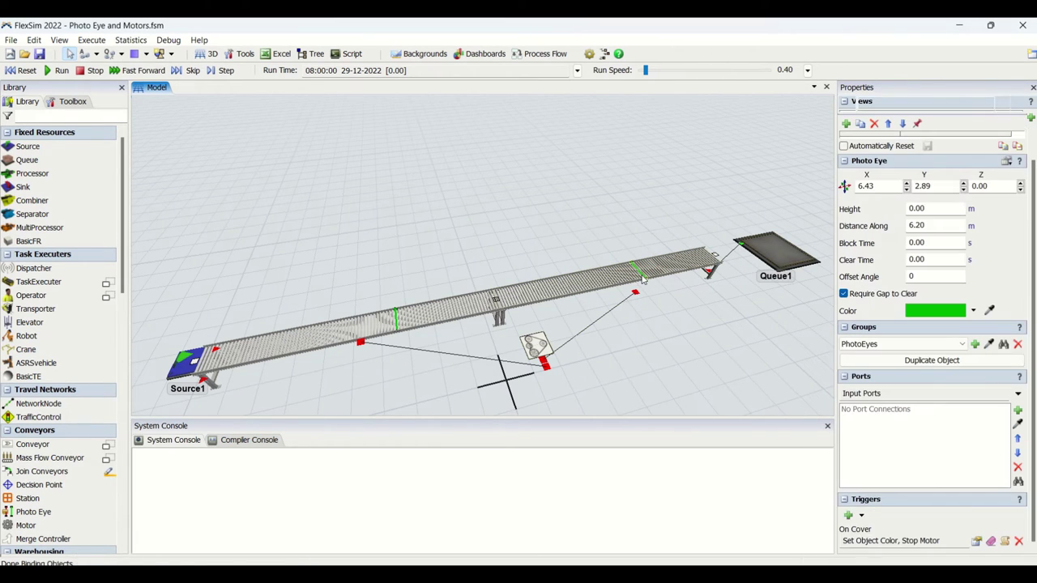
pyautogui.click(856, 529)
pyautogui.click(881, 387)
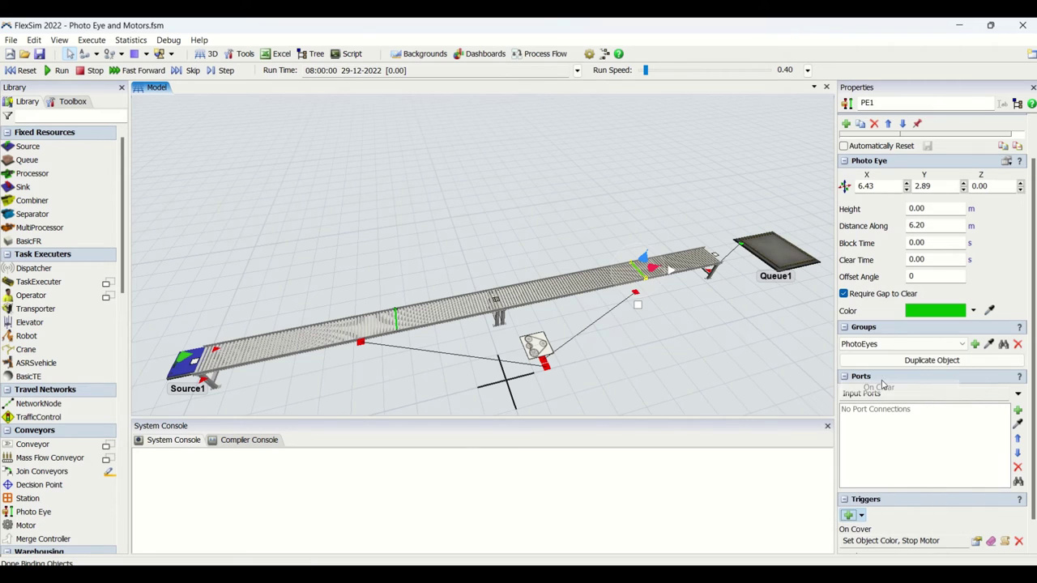
pyautogui.scroll(-1, 1033, 549)
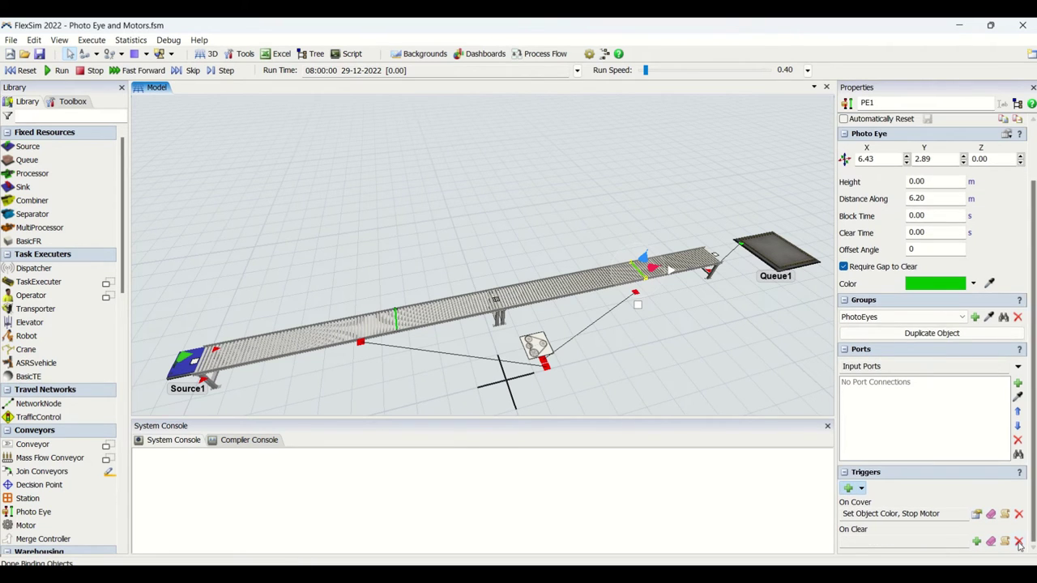
pyautogui.scroll(1, 1019, 545)
# - Add an On Uncover trigger to the second conveyor's photo eye with Resume Motor, sampling the motor as current.centerObjects[1]
pyautogui.click(848, 515)
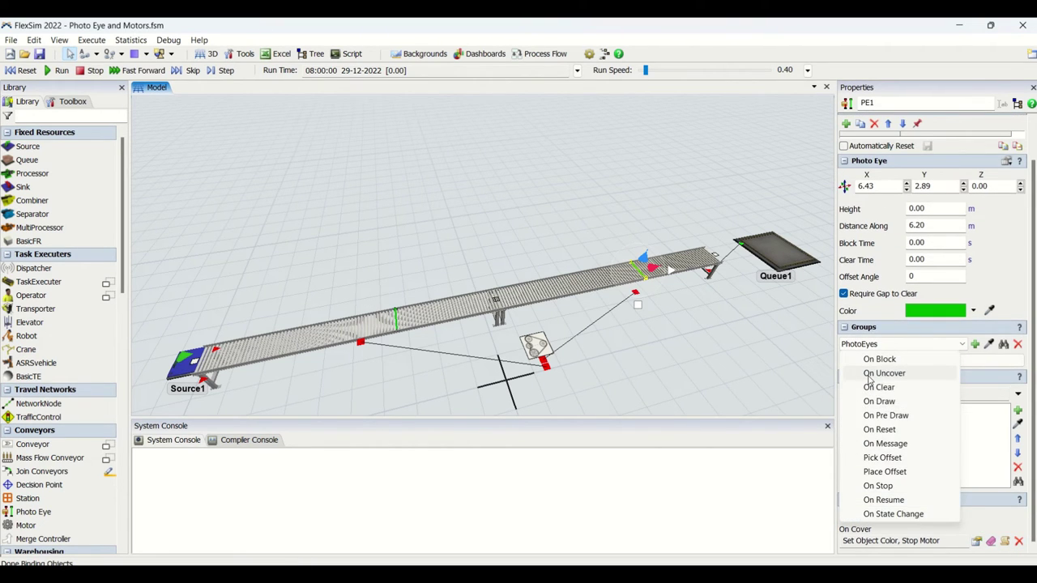
pyautogui.click(874, 374)
pyautogui.click(979, 541)
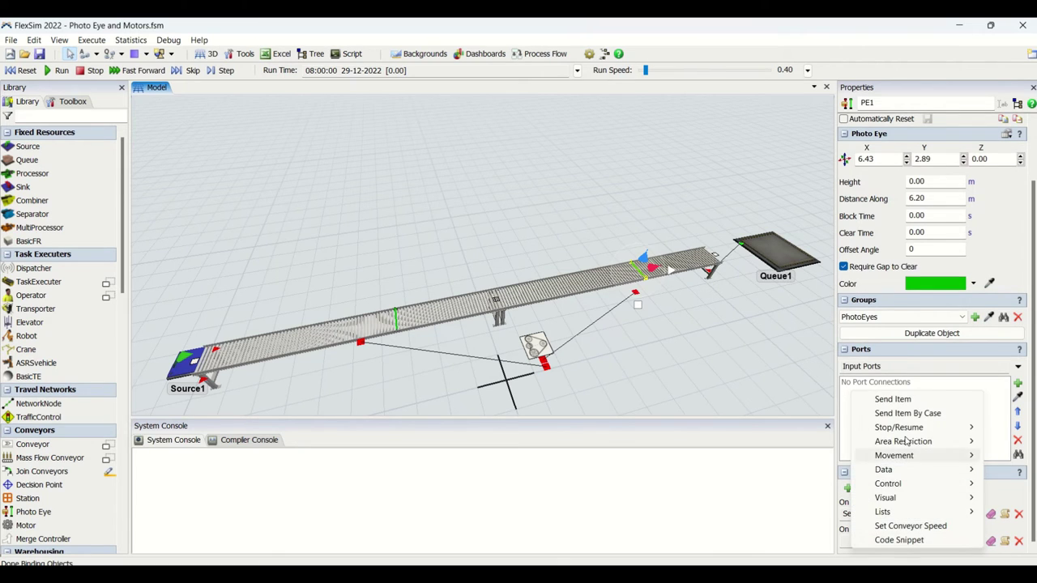
pyautogui.moveTo(899, 427)
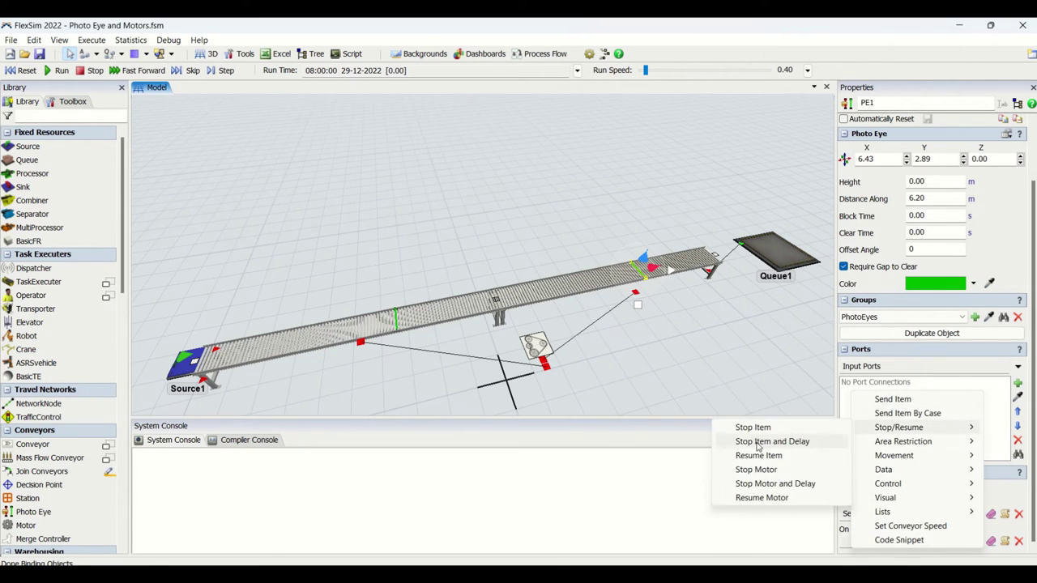
pyautogui.click(761, 497)
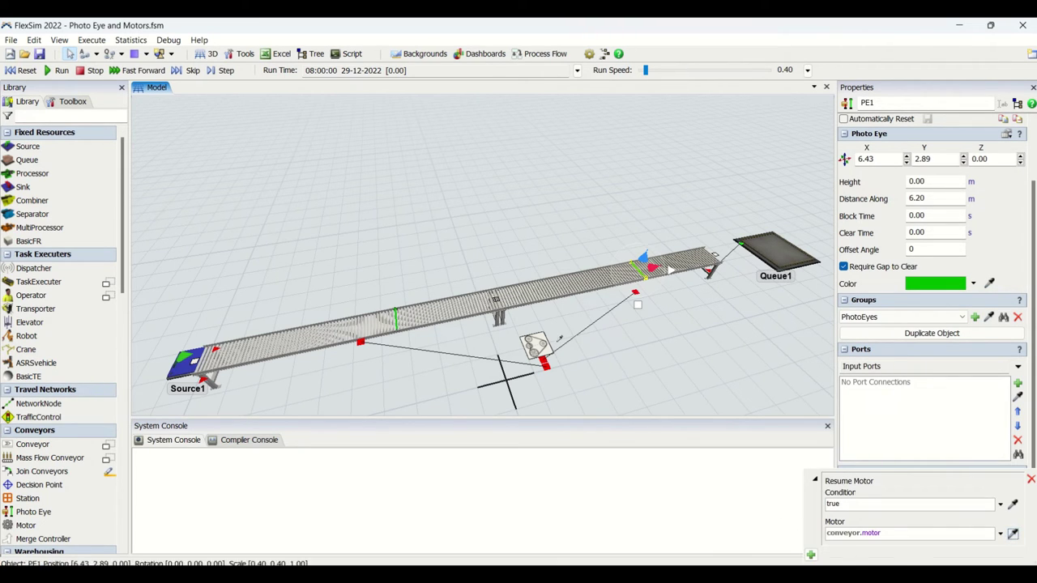
pyautogui.click(548, 350)
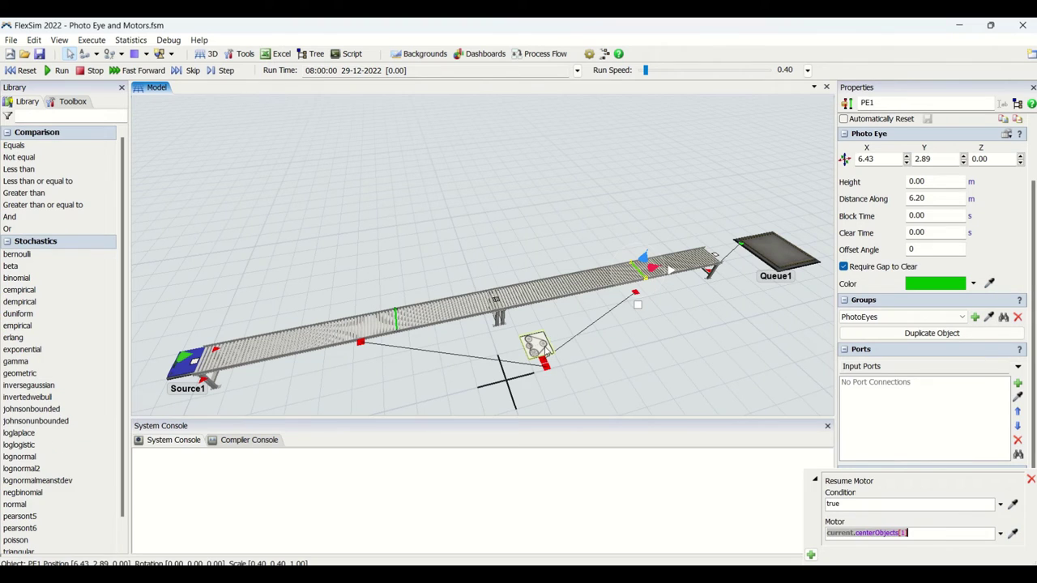
pyautogui.click(726, 397)
# - Run the model at a speed of about 4.25 and check the motor's state in its properties
pyautogui.scroll(-3, 685, 313)
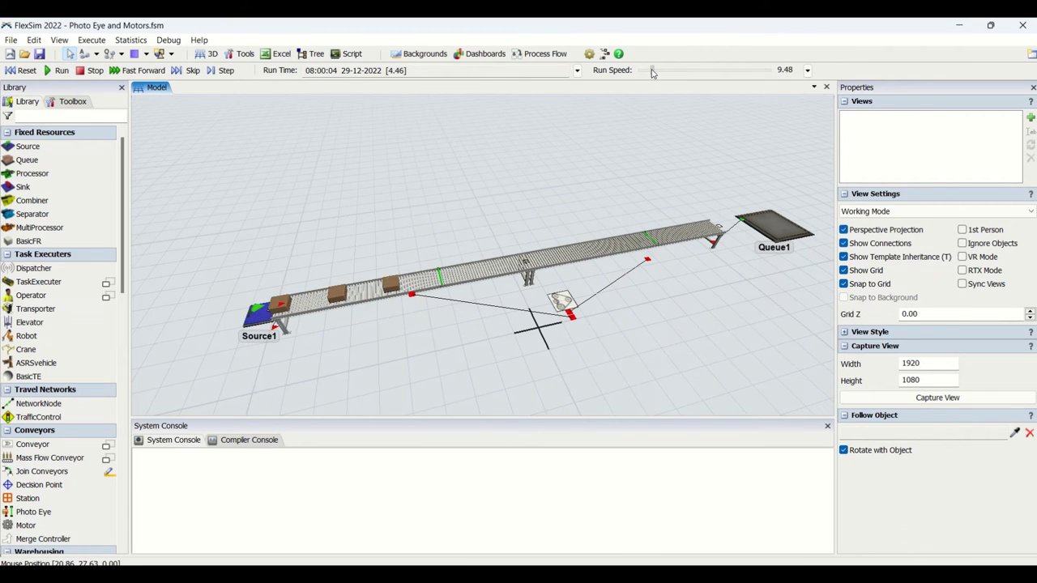
pyautogui.moveTo(648, 71); pyautogui.dragTo(650, 72)
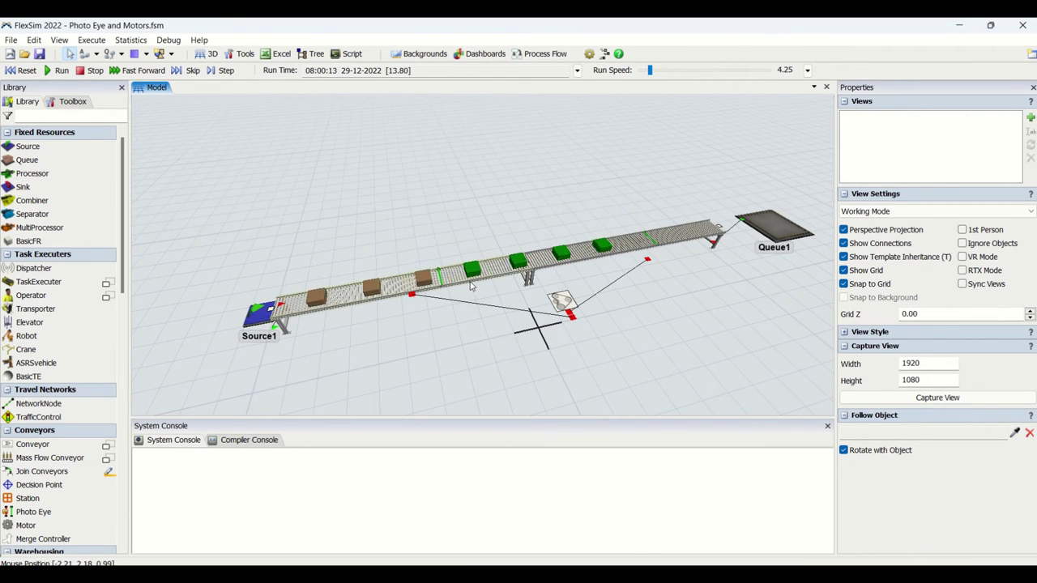
pyautogui.click(561, 301)
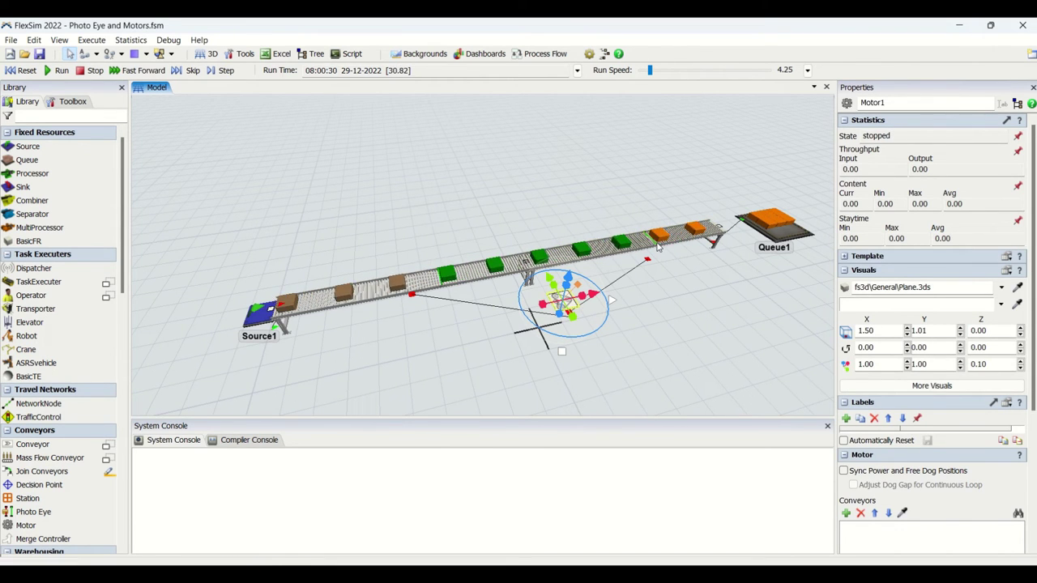
# - Look closely at the motor and the boxes passing the second conveyor's photo eye during the run
pyautogui.click(636, 292)
pyautogui.scroll(2, 636, 292)
pyautogui.scroll(3, 636, 292)
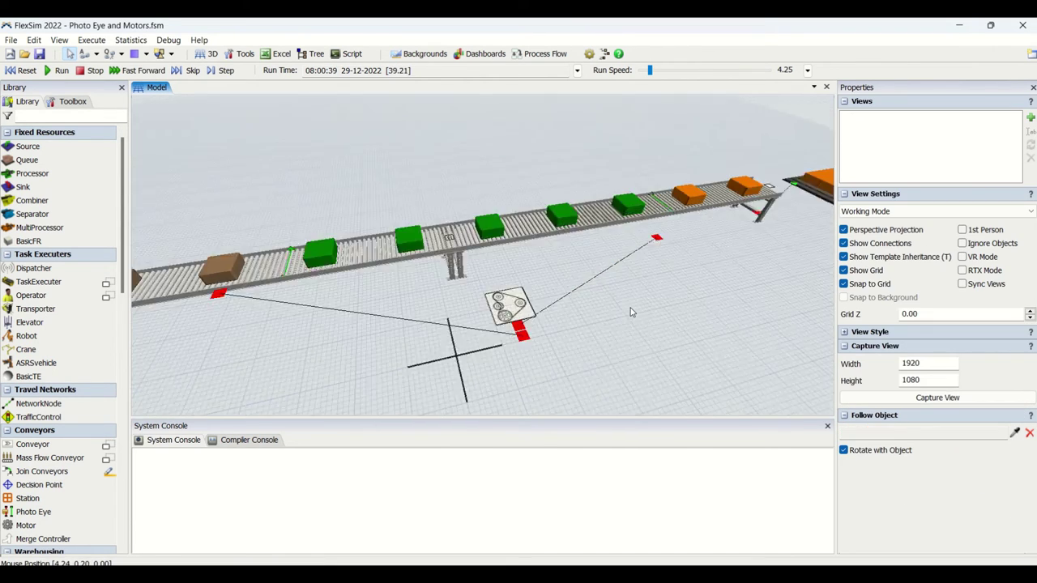
pyautogui.click(414, 332)
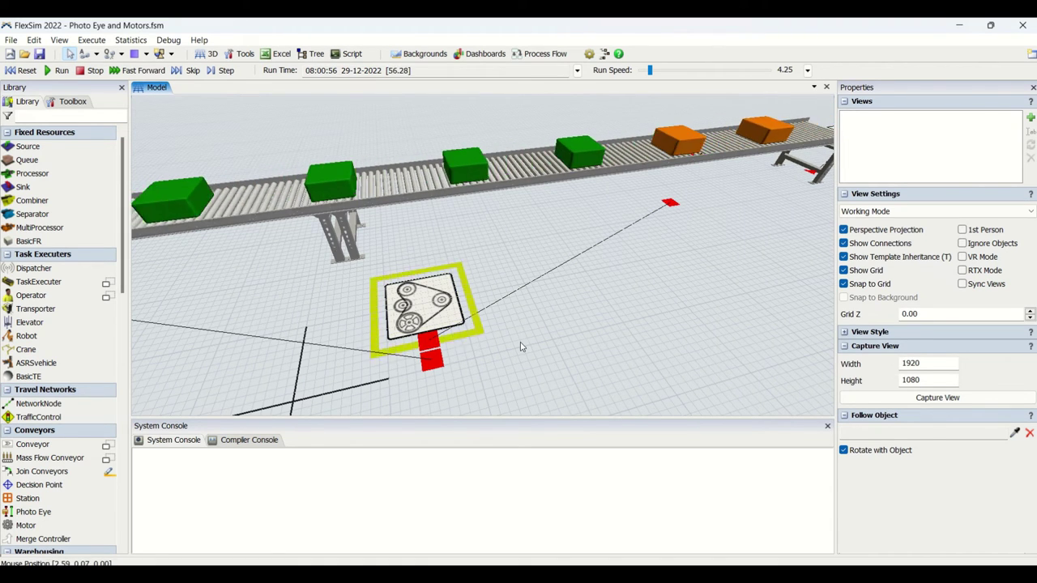
pyautogui.scroll(-2, 384, 350)
# - Slow the run speed to about 0.59 and watch the motor and boxes along the whole line
pyautogui.moveTo(653, 71); pyautogui.dragTo(649, 71)
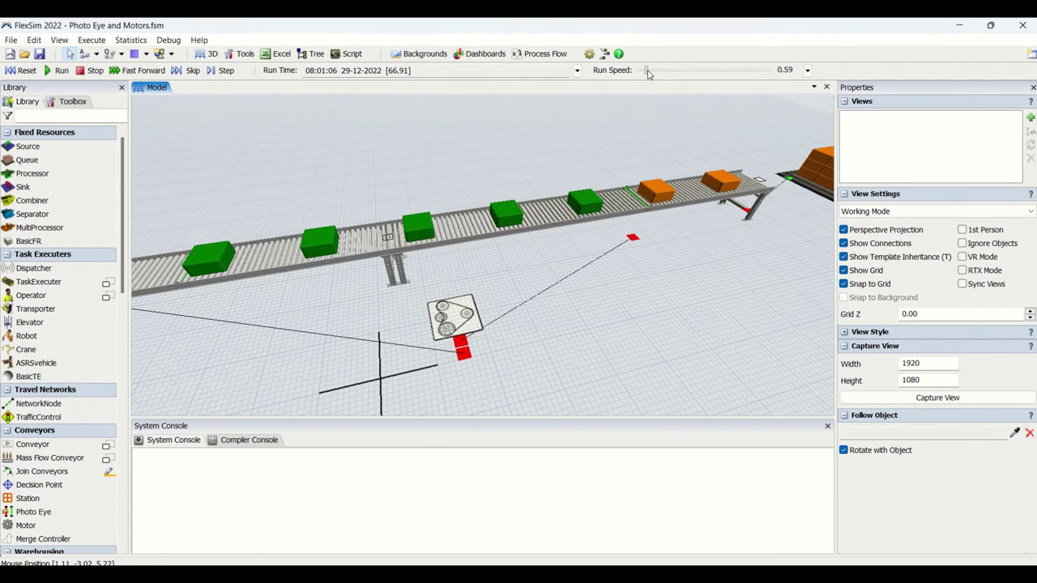
pyautogui.moveTo(649, 71); pyautogui.dragTo(646, 71)
pyautogui.scroll(-3, 679, 329)
pyautogui.scroll(-2, 679, 329)
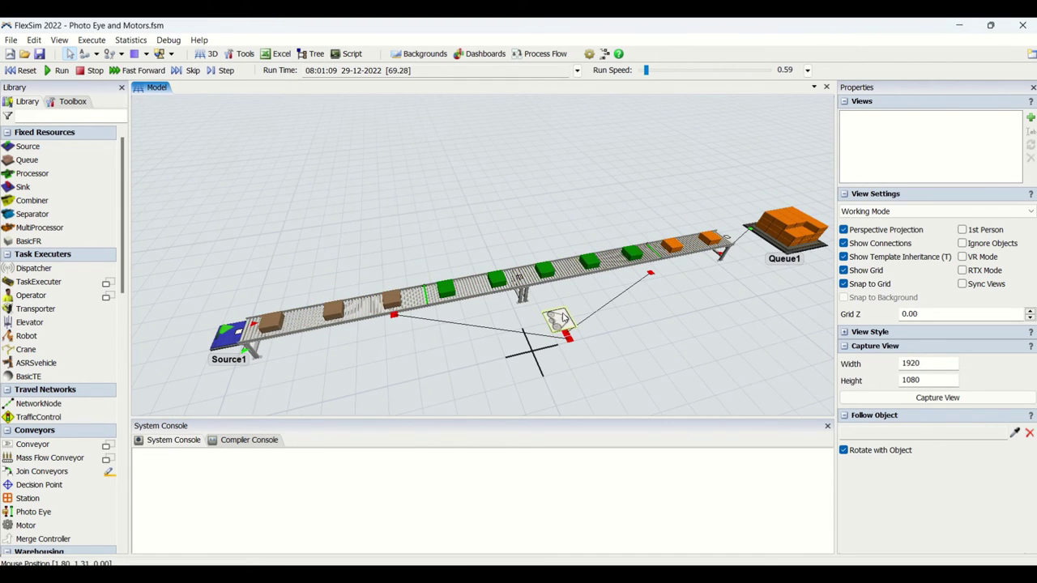
# - Reset the model and add On Stop and On Resume triggers to the motor
pyautogui.click(23, 72)
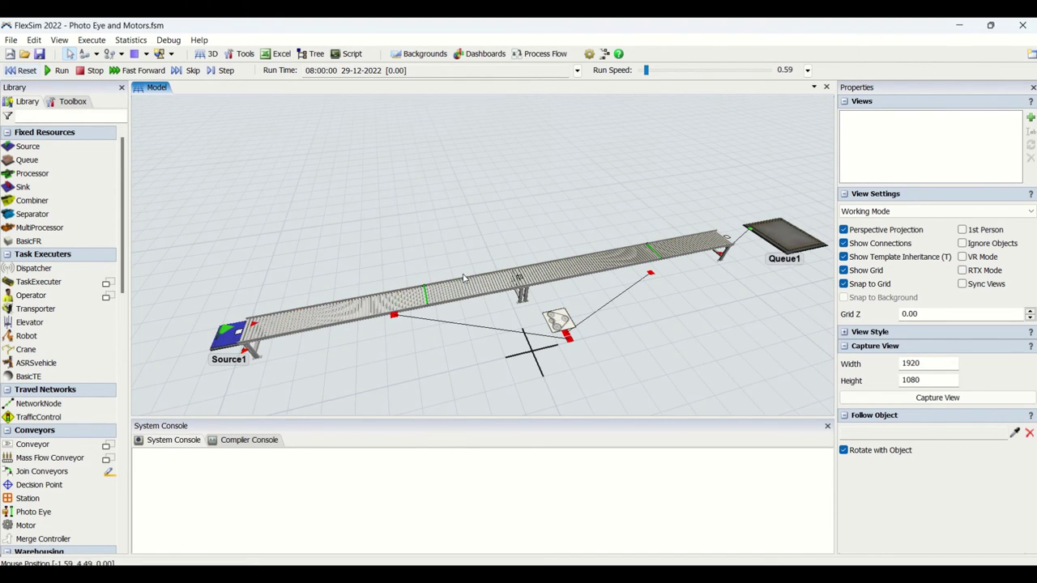
pyautogui.click(559, 320)
pyautogui.moveTo(1034, 429); pyautogui.dragTo(1035, 499)
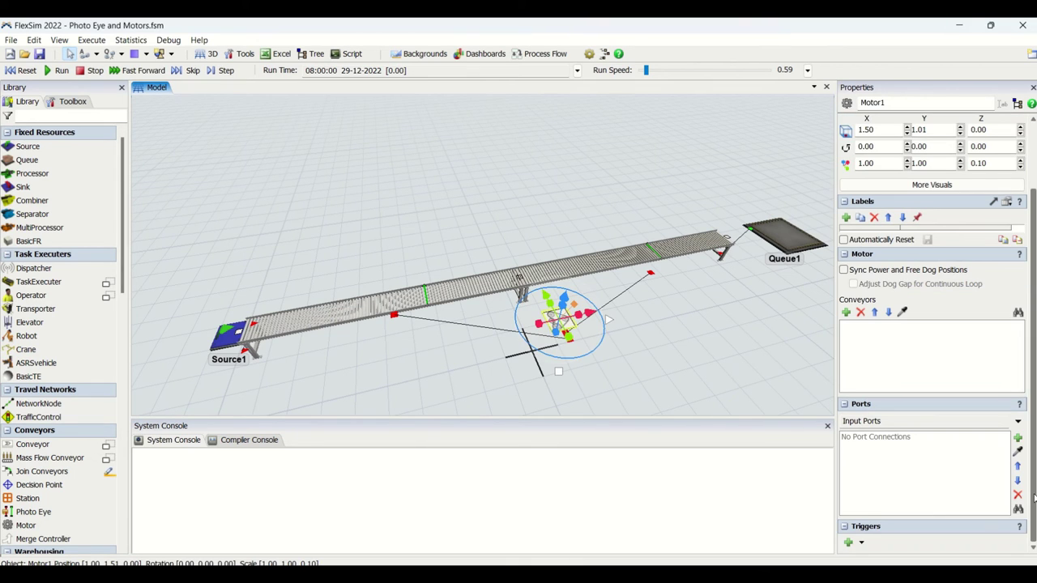
pyautogui.click(862, 543)
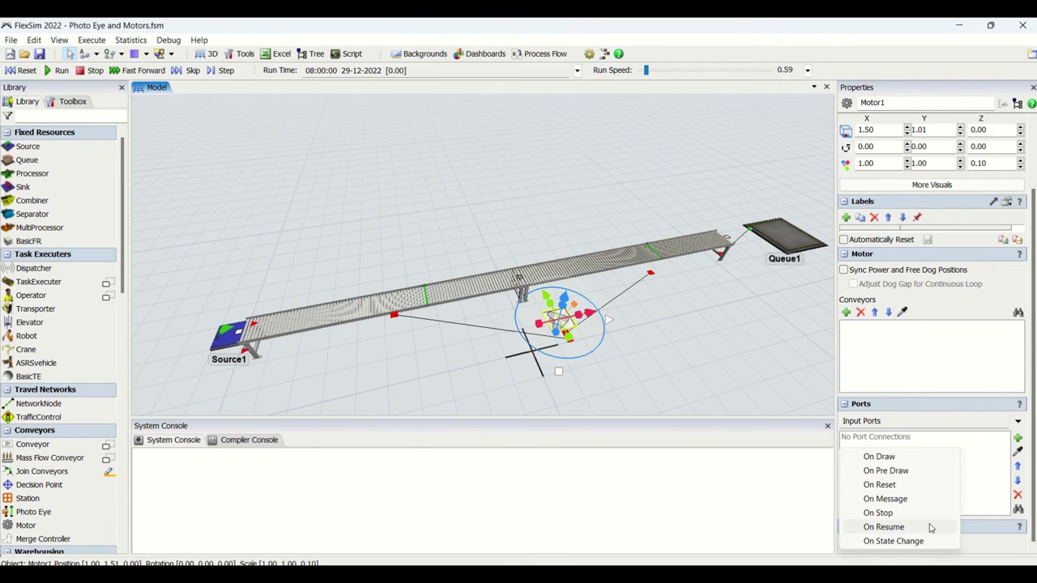
pyautogui.click(906, 516)
pyautogui.click(1033, 542)
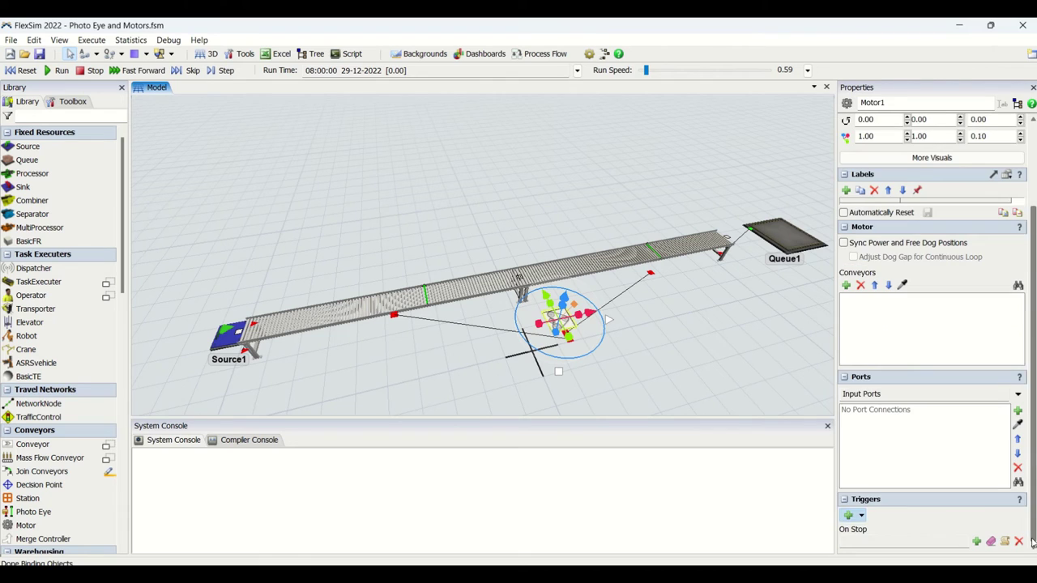
pyautogui.click(861, 516)
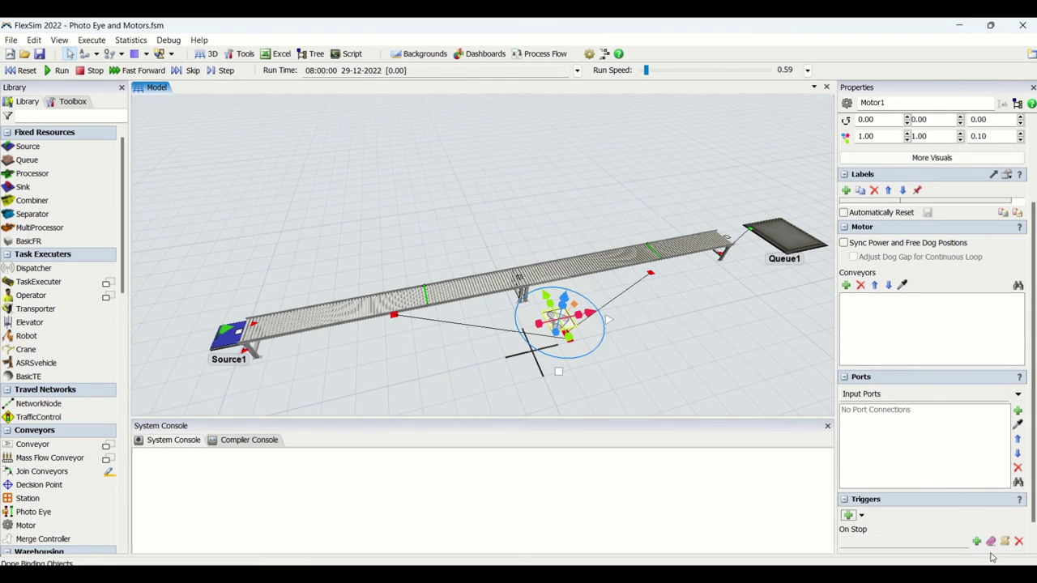
pyautogui.click(1032, 541)
# - Open the code of the motor's On Stop trigger and sample the first conveyor into it as current.centerObjects[2]
pyautogui.click(977, 515)
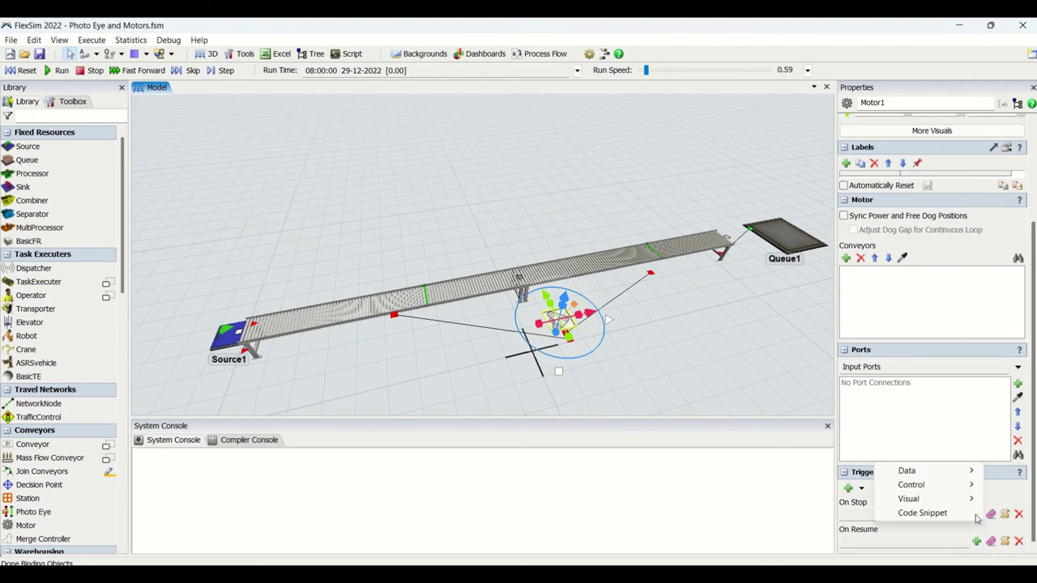
pyautogui.click(966, 513)
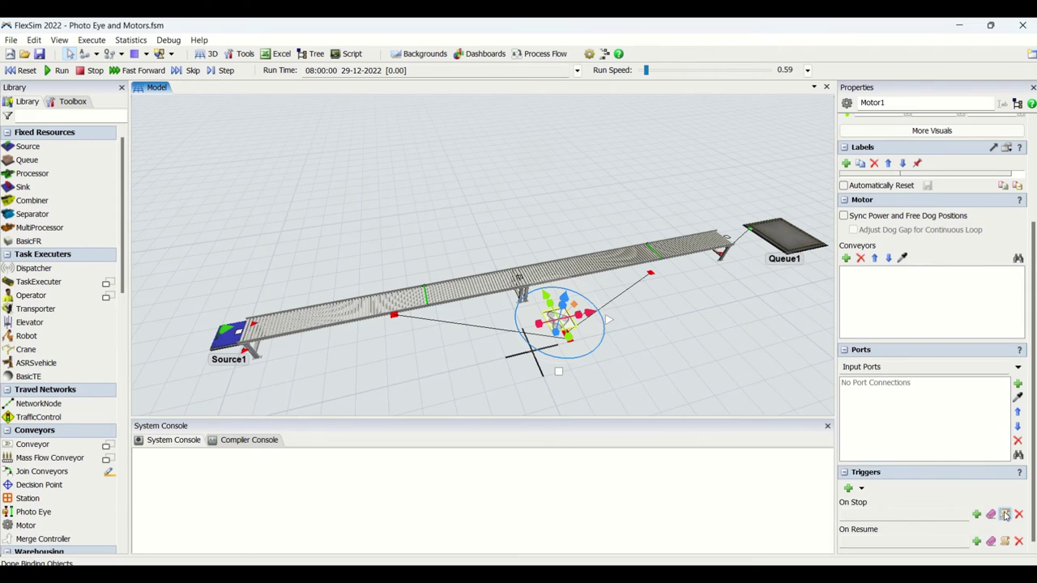
pyautogui.click(1005, 516)
pyautogui.moveTo(291, 91); pyautogui.dragTo(772, 76)
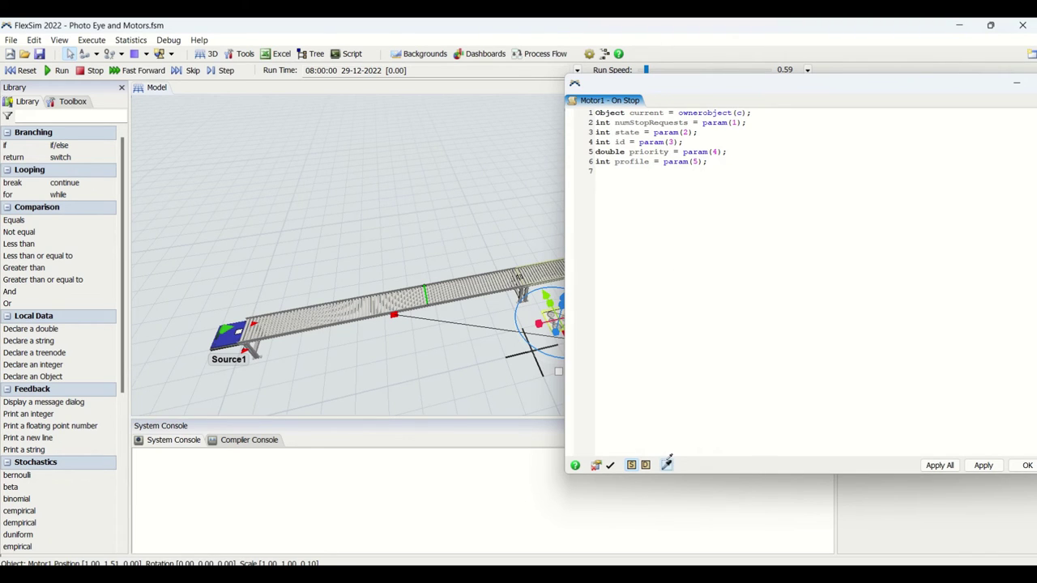
pyautogui.click(666, 462)
pyautogui.click(421, 323)
pyautogui.click(419, 320)
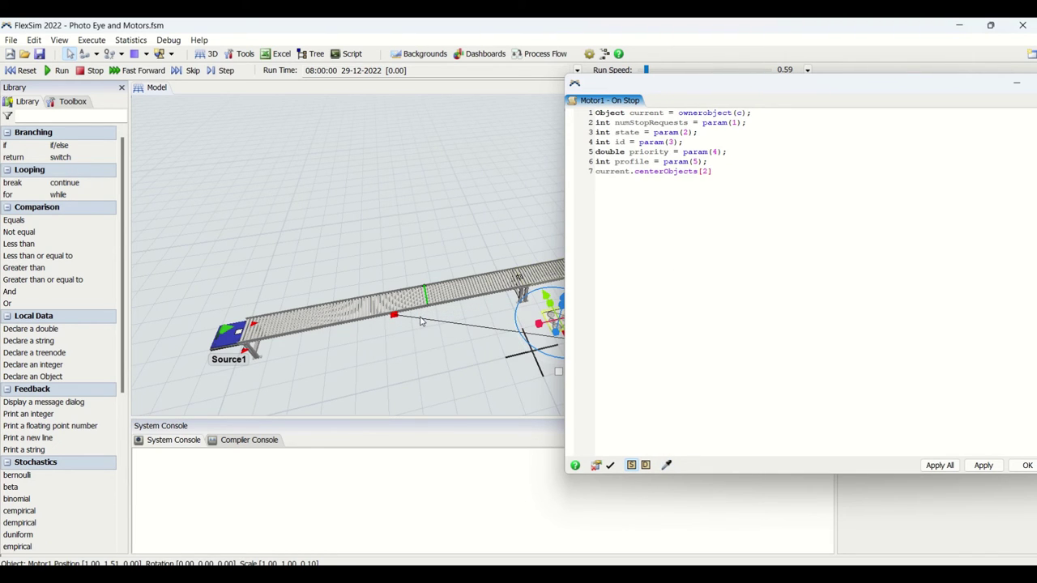
# - Complete the On Stop code line as current.centerObjects[2].stop(STATE_BREAKDOWN); and accept the code
pyautogui.write('.st')
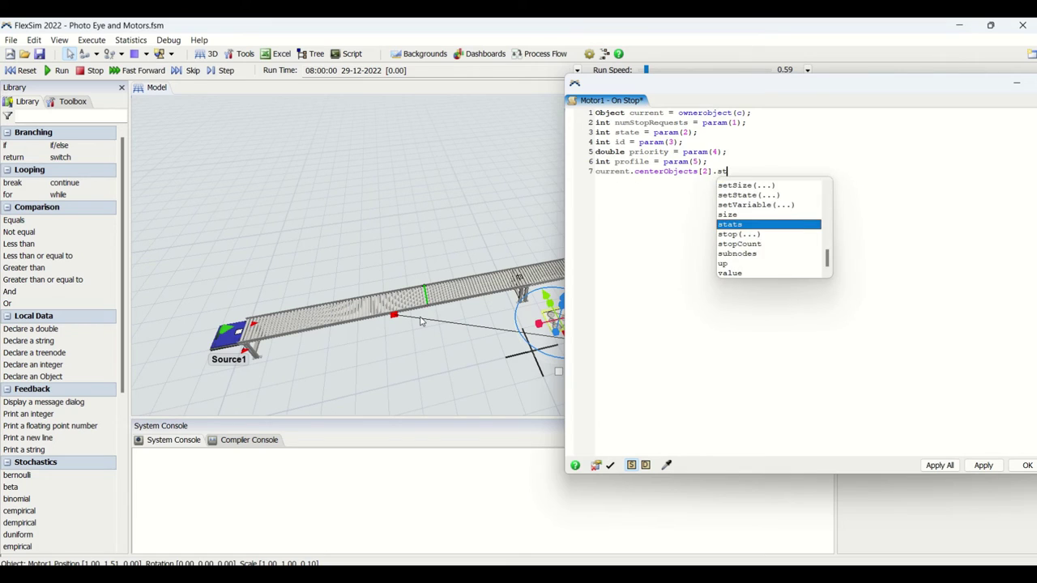
pyautogui.write('op(')
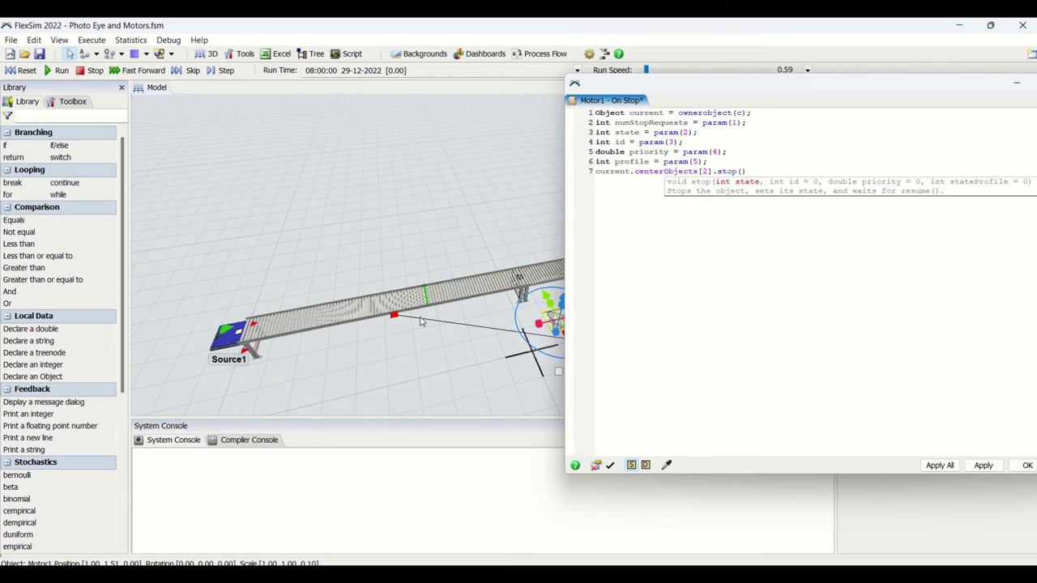
pyautogui.write('STATE')
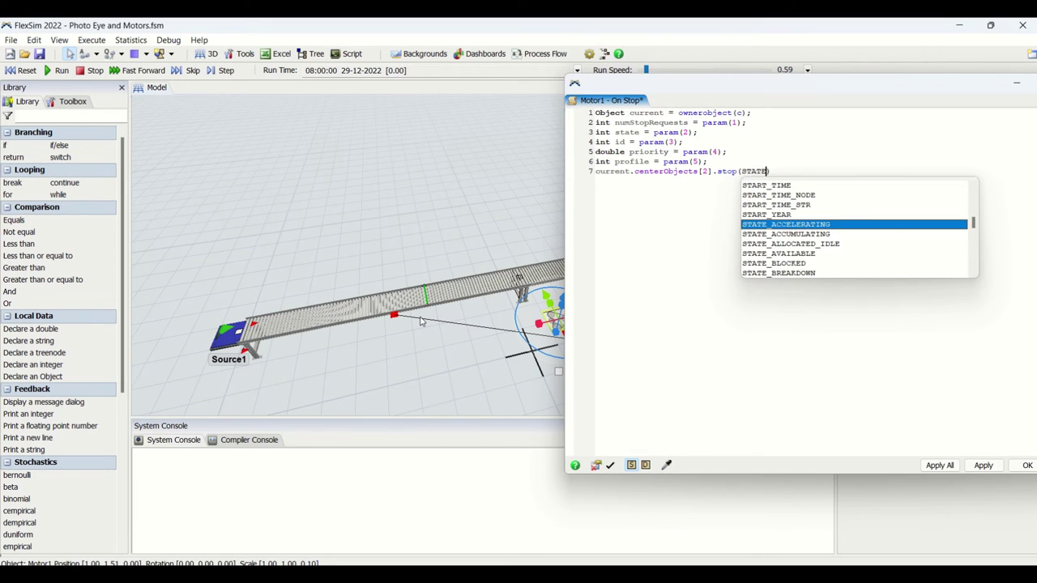
pyautogui.doubleClick(776, 273)
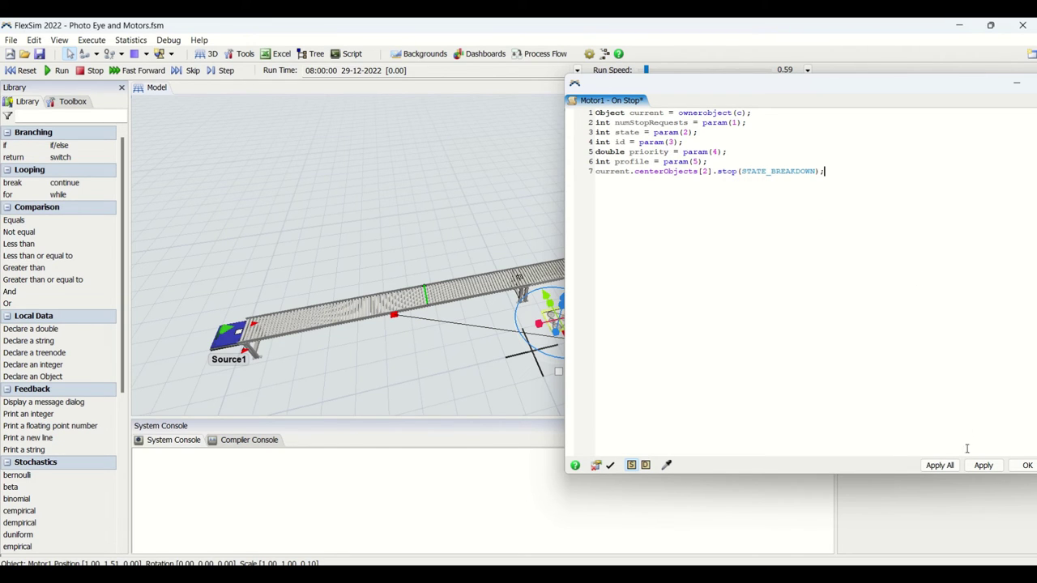
pyautogui.click(1024, 465)
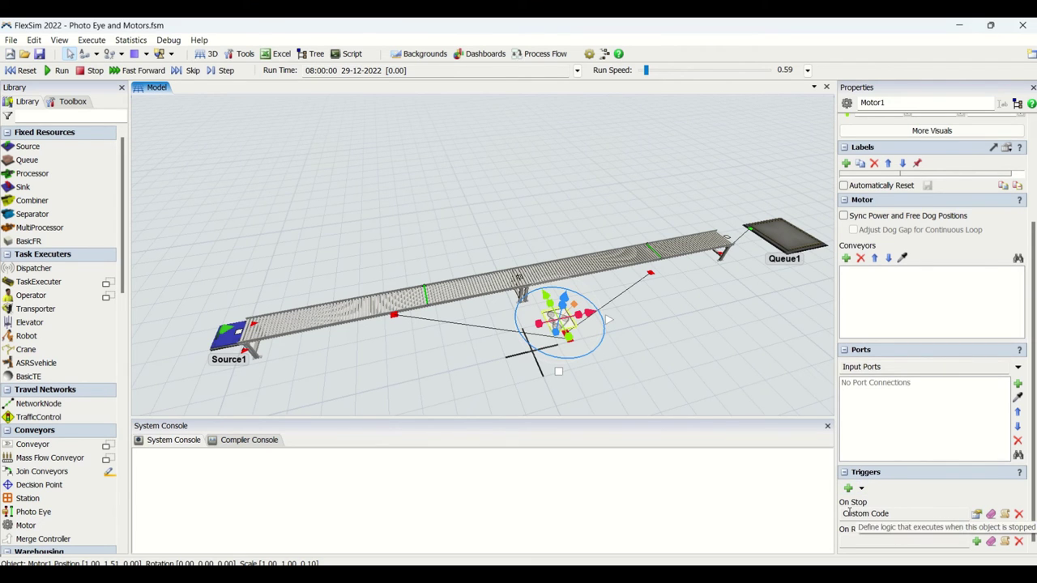
# - Write current.centerObjects[2].resume(); in the motor's On Resume code, sampling the first conveyor for the reference
pyautogui.click(1004, 542)
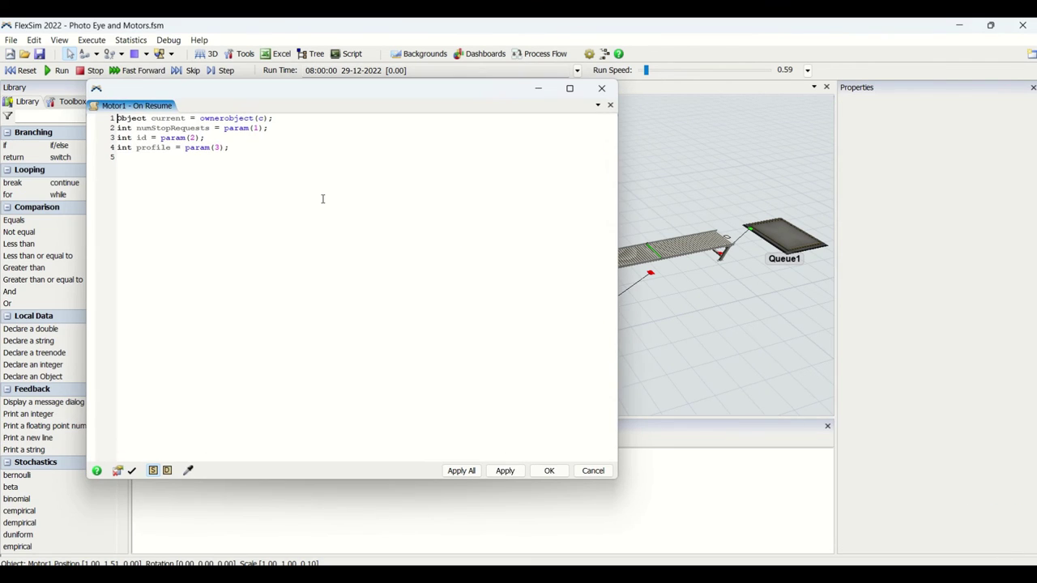
pyautogui.moveTo(353, 98); pyautogui.dragTo(847, 108)
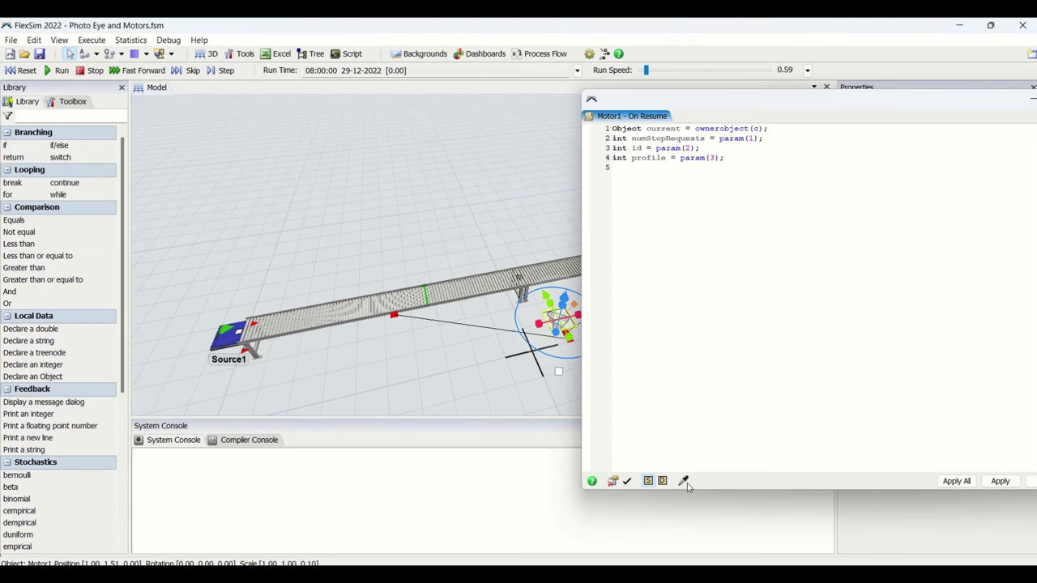
pyautogui.click(398, 290)
pyautogui.click(477, 284)
pyautogui.click(511, 296)
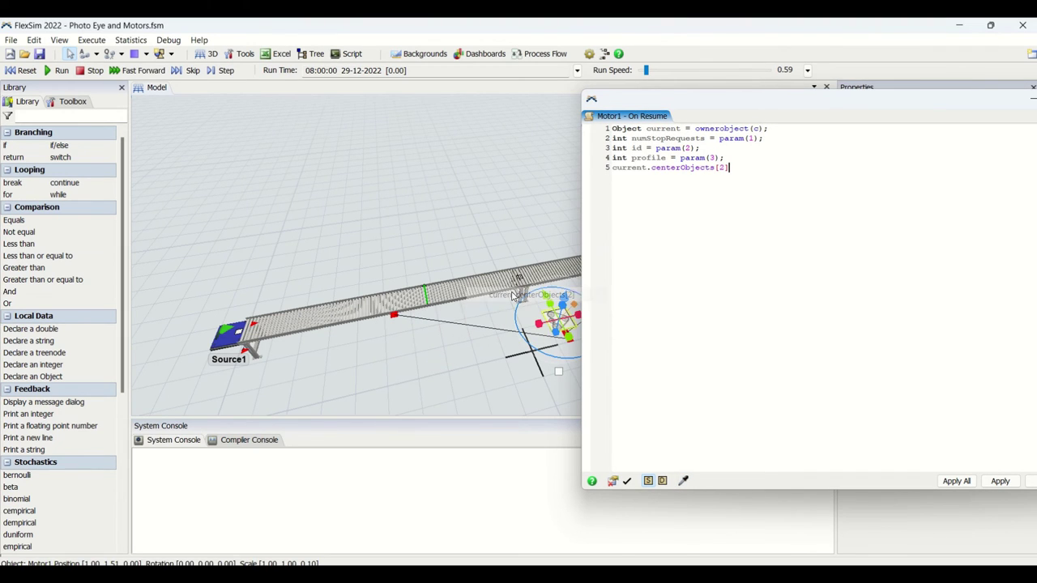
pyautogui.write('.resume')
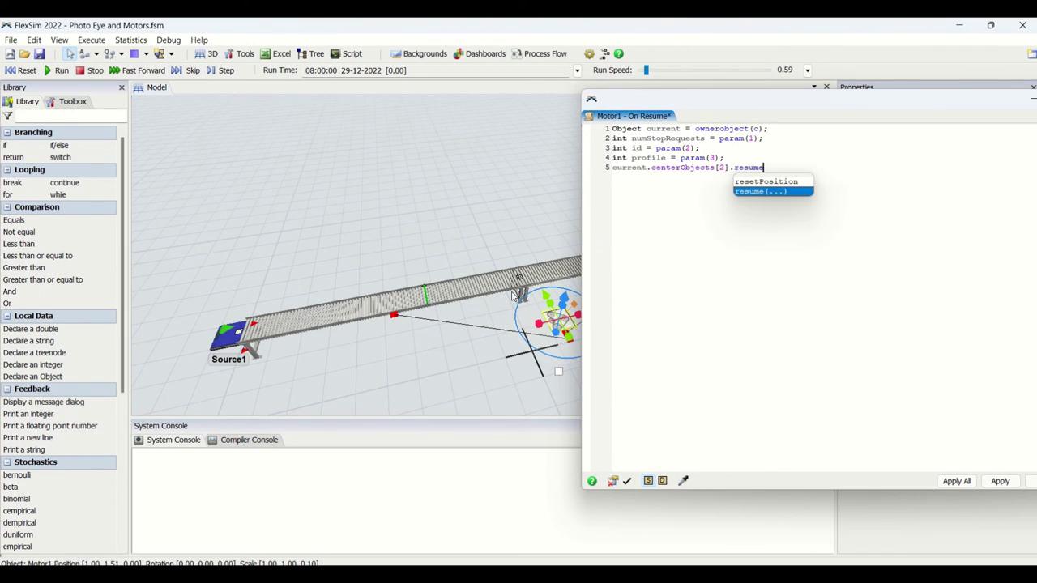
pyautogui.write('();')
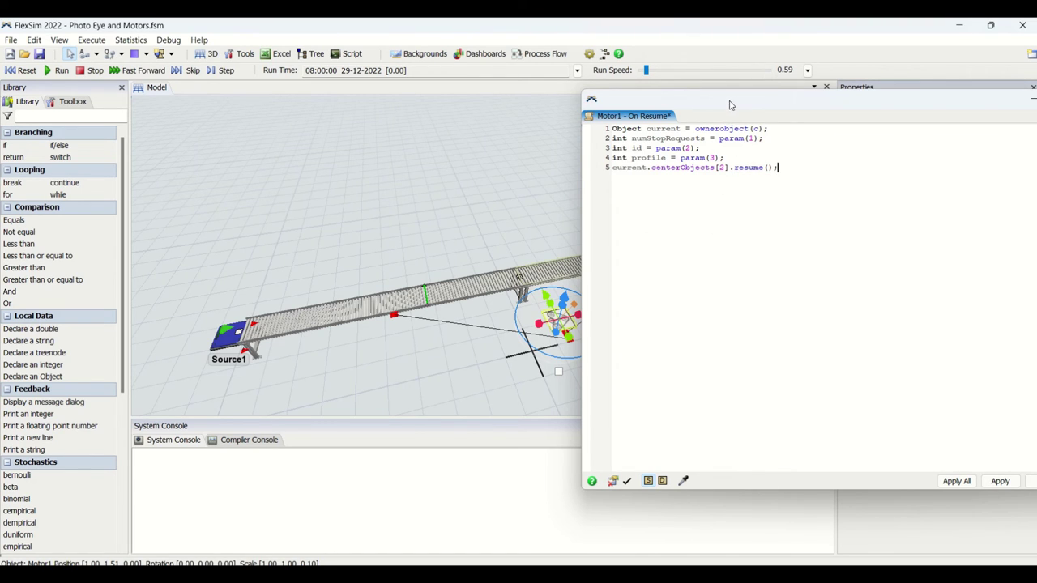
pyautogui.moveTo(729, 104); pyautogui.dragTo(469, 107)
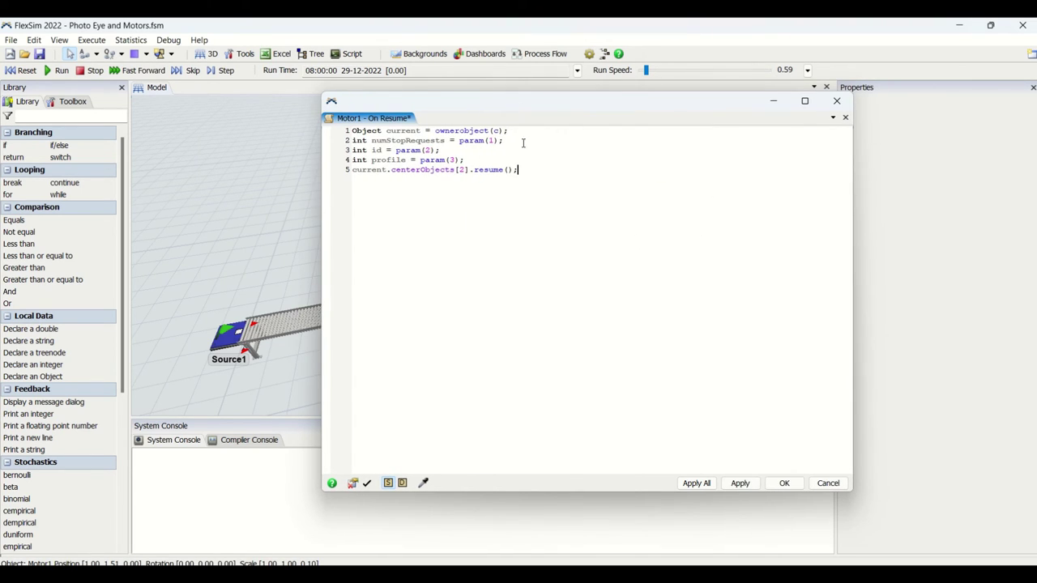
pyautogui.click(784, 483)
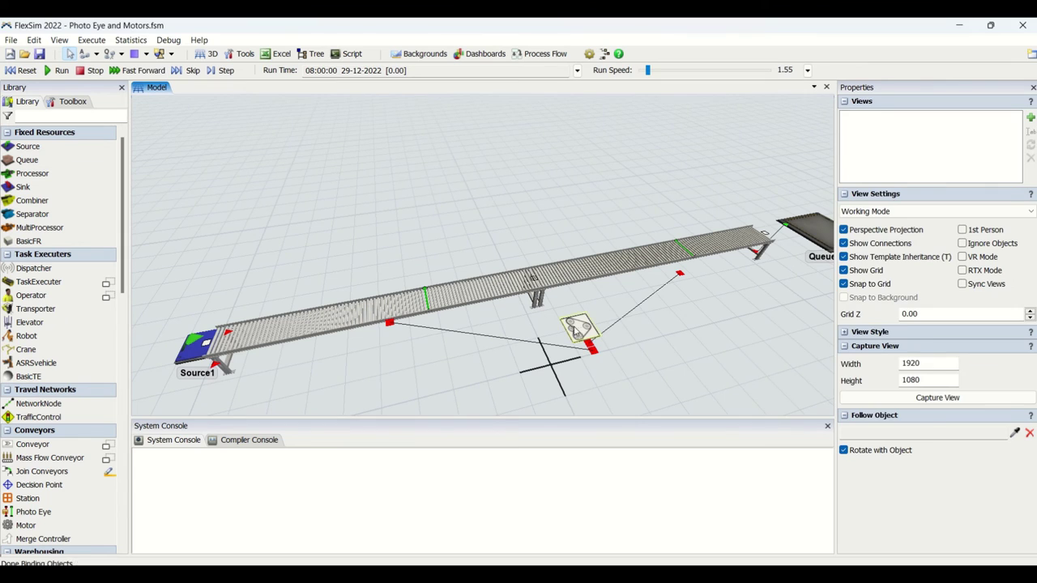
# - Review the trigger setup of the second conveyor's photo eye, along with the motor and the first conveyor
pyautogui.click(575, 331)
pyautogui.click(683, 244)
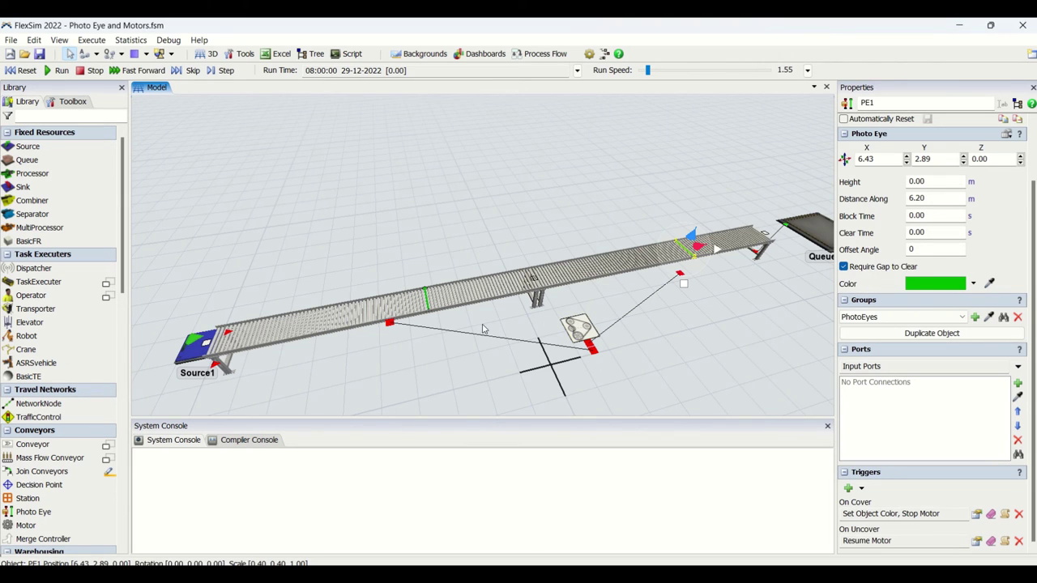
pyautogui.click(577, 327)
pyautogui.click(376, 312)
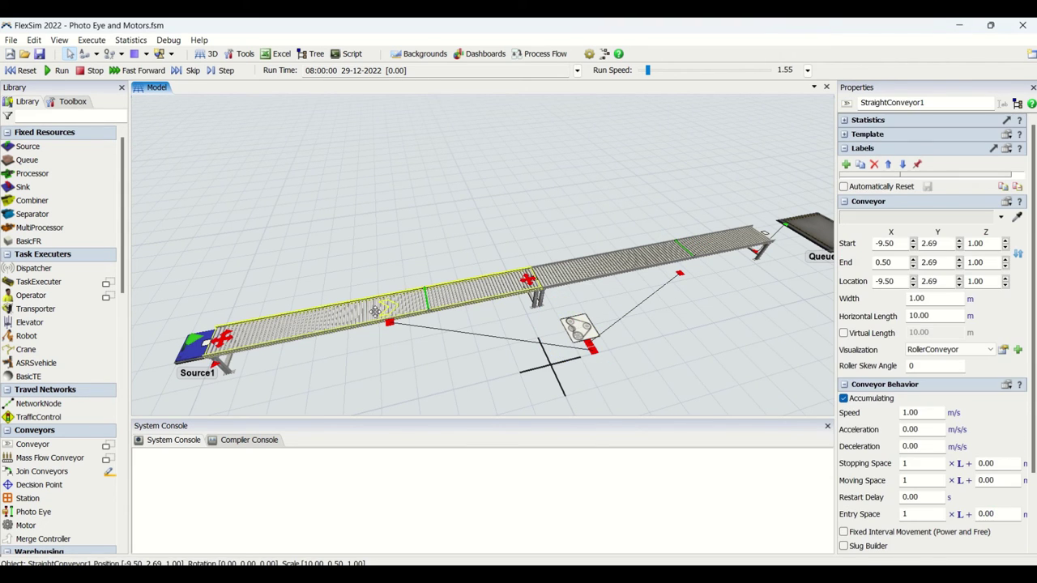
# - Run the model at a speed of about 1.15 and watch whether the first conveyor stops and resumes with the motor
pyautogui.click(58, 71)
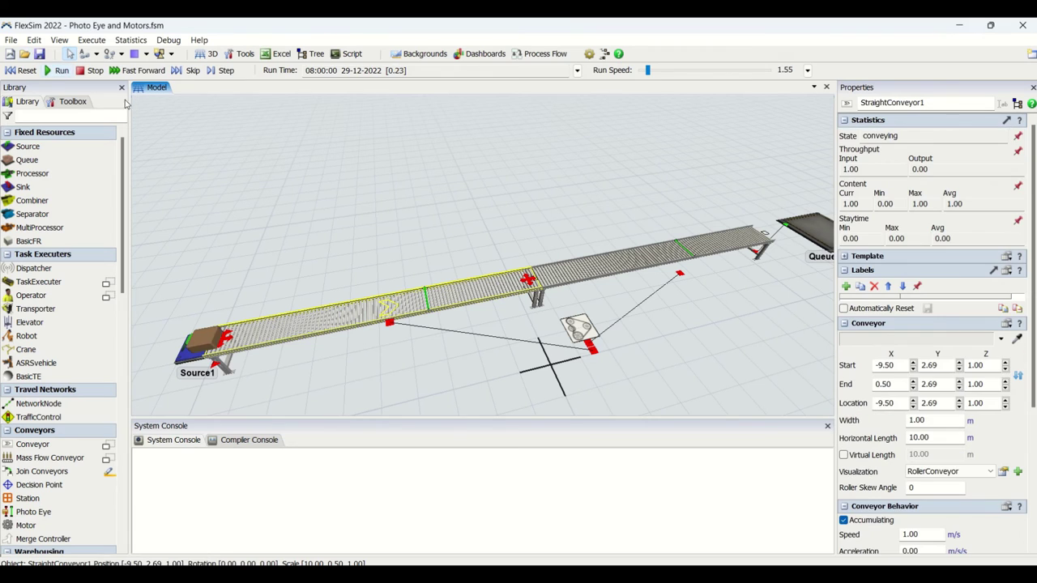
pyautogui.moveTo(648, 71); pyautogui.dragTo(647, 71)
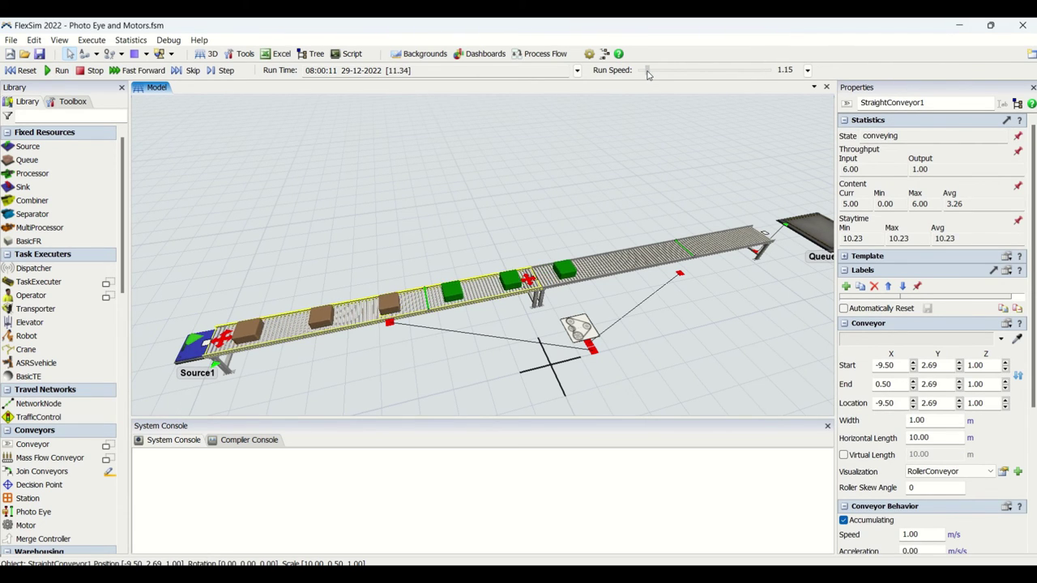
pyautogui.scroll(3, 689, 313)
pyautogui.moveTo(689, 316); pyautogui.dragTo(678, 294, button='right')
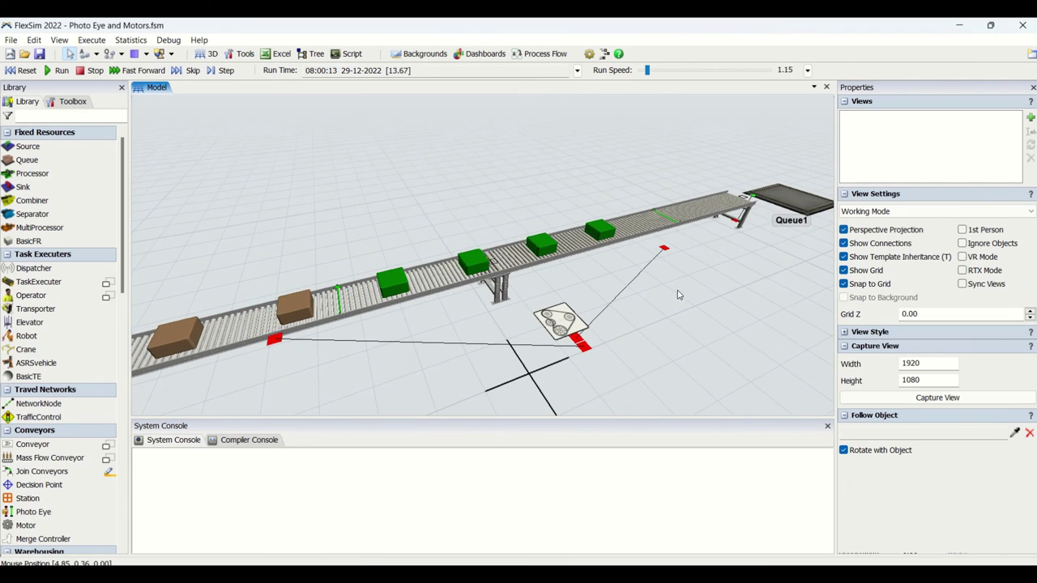
pyautogui.scroll(2, 676, 289)
pyautogui.moveTo(676, 288); pyautogui.dragTo(732, 313)
pyautogui.scroll(-1, 732, 313)
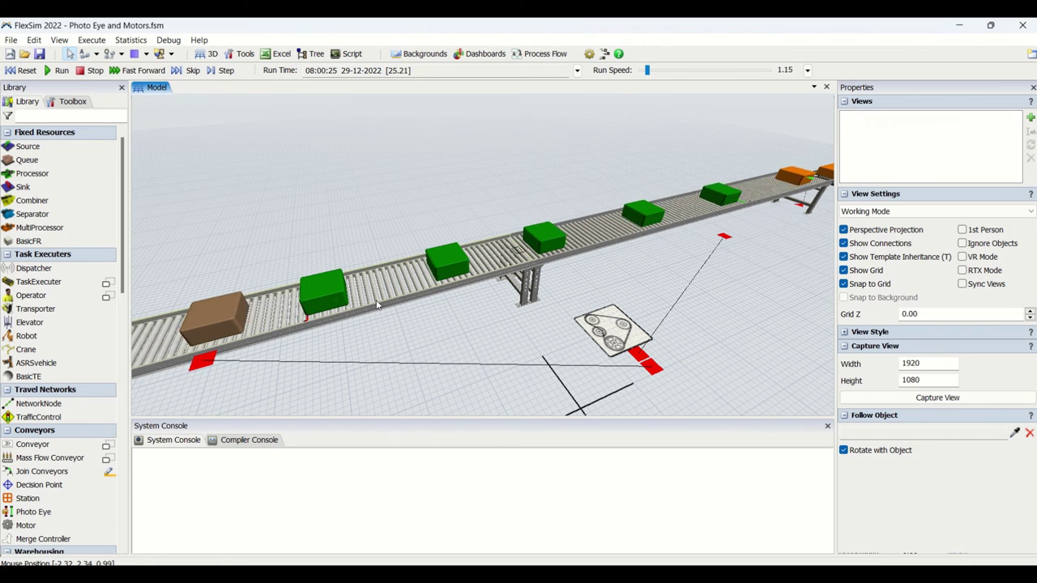
pyautogui.scroll(-3, 531, 320)
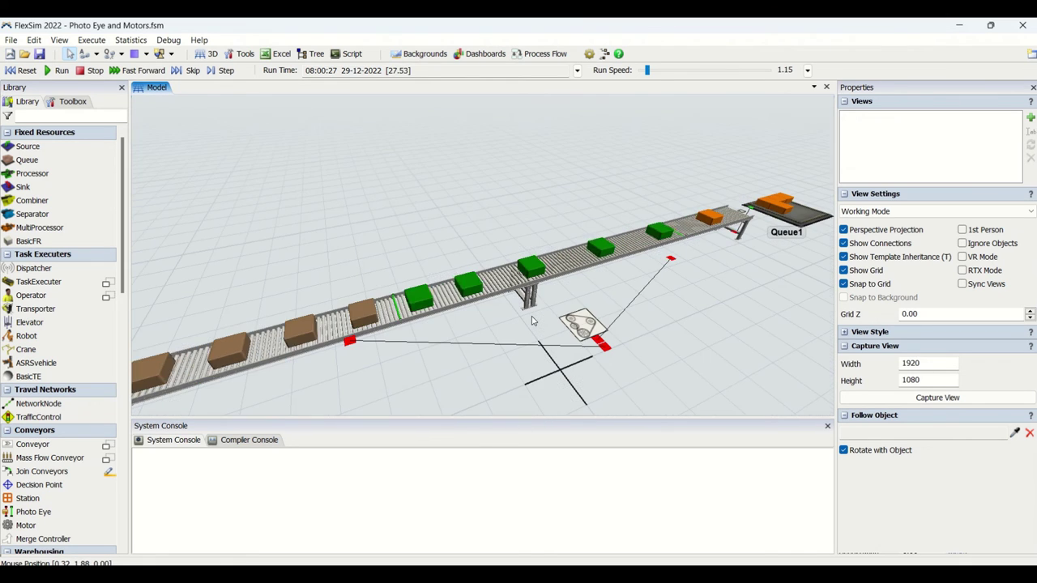
# - Raise the run speed to about 2.05 and watch the boxes, motor and photo eyes along both conveyors up to the queue
pyautogui.scroll(-5, 532, 320)
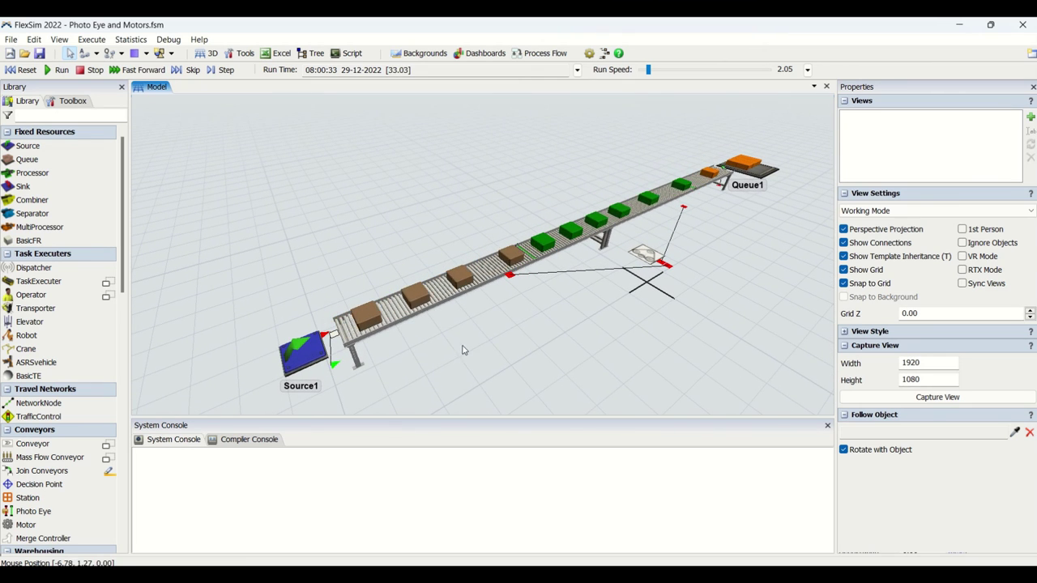
pyautogui.scroll(3, 531, 309)
pyautogui.scroll(2, 534, 313)
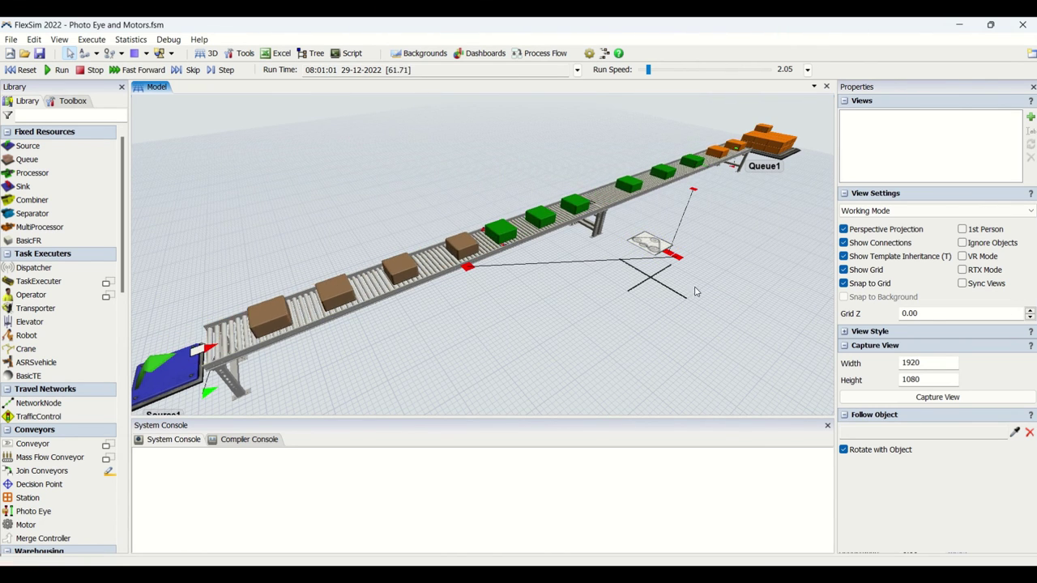
pyautogui.moveTo(437, 354); pyautogui.dragTo(441, 349, button='right')
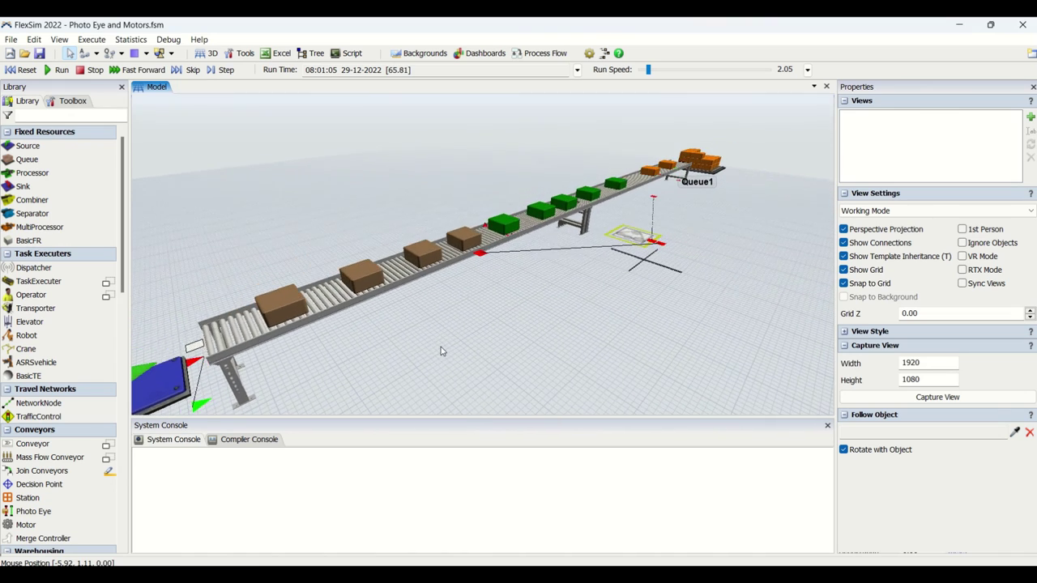
pyautogui.scroll(3, 585, 245)
pyautogui.moveTo(572, 268); pyautogui.dragTo(463, 365)
pyautogui.moveTo(613, 266); pyautogui.dragTo(421, 397)
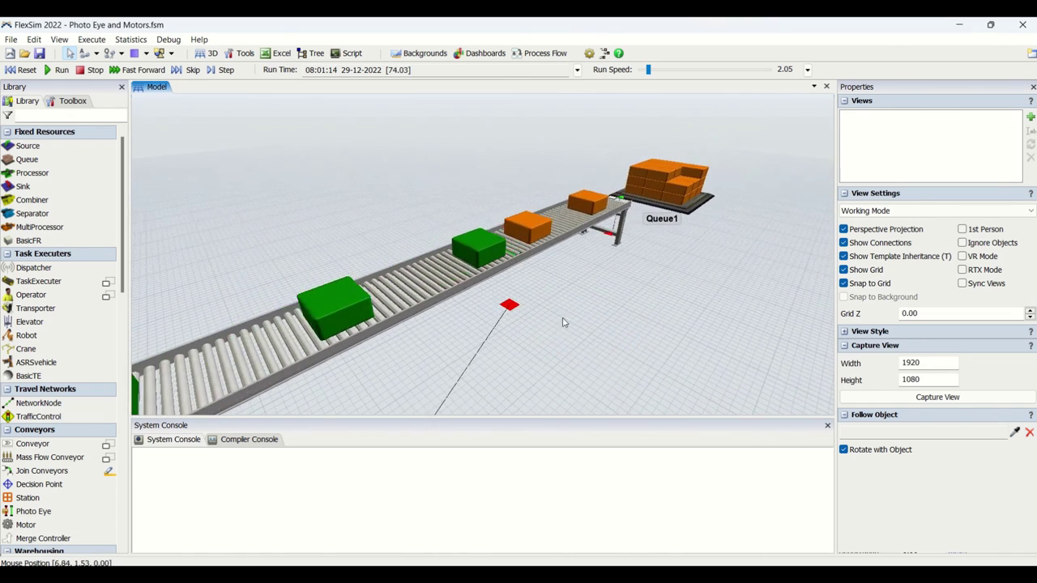
pyautogui.moveTo(582, 304); pyautogui.dragTo(669, 242)
pyautogui.scroll(-7, 672, 236)
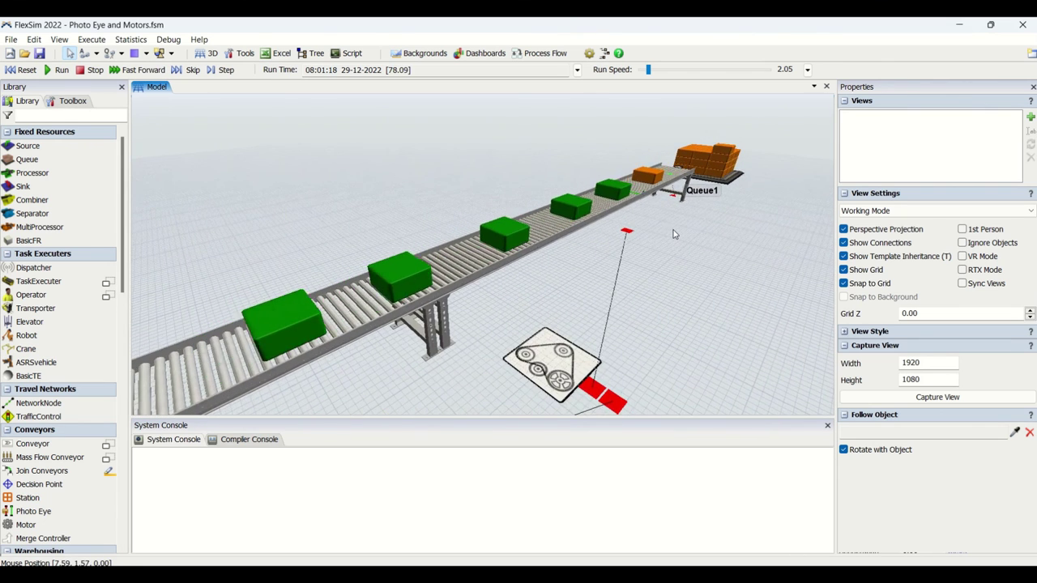
pyautogui.moveTo(701, 319); pyautogui.dragTo(707, 329, button='right')
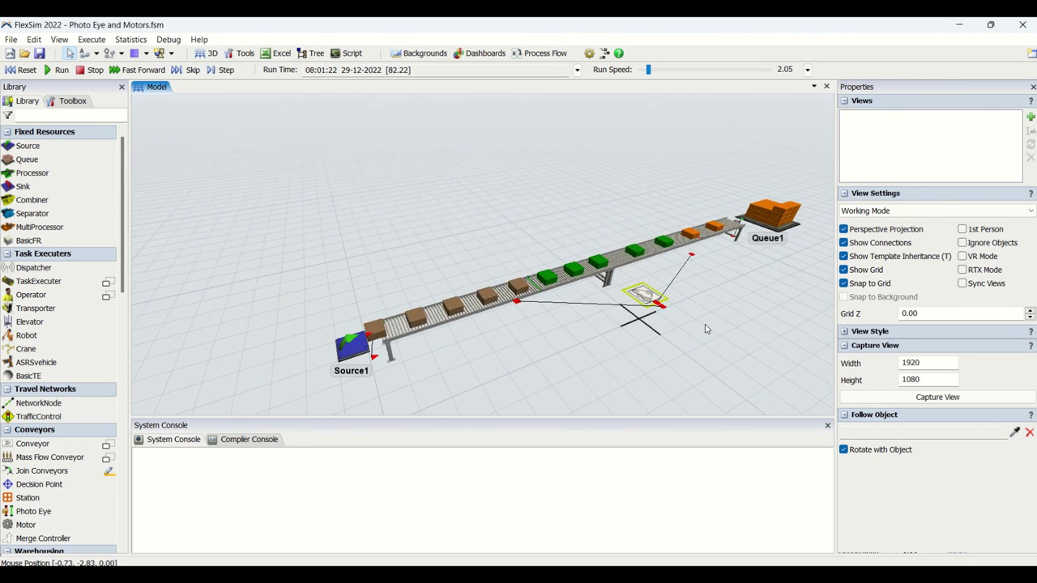